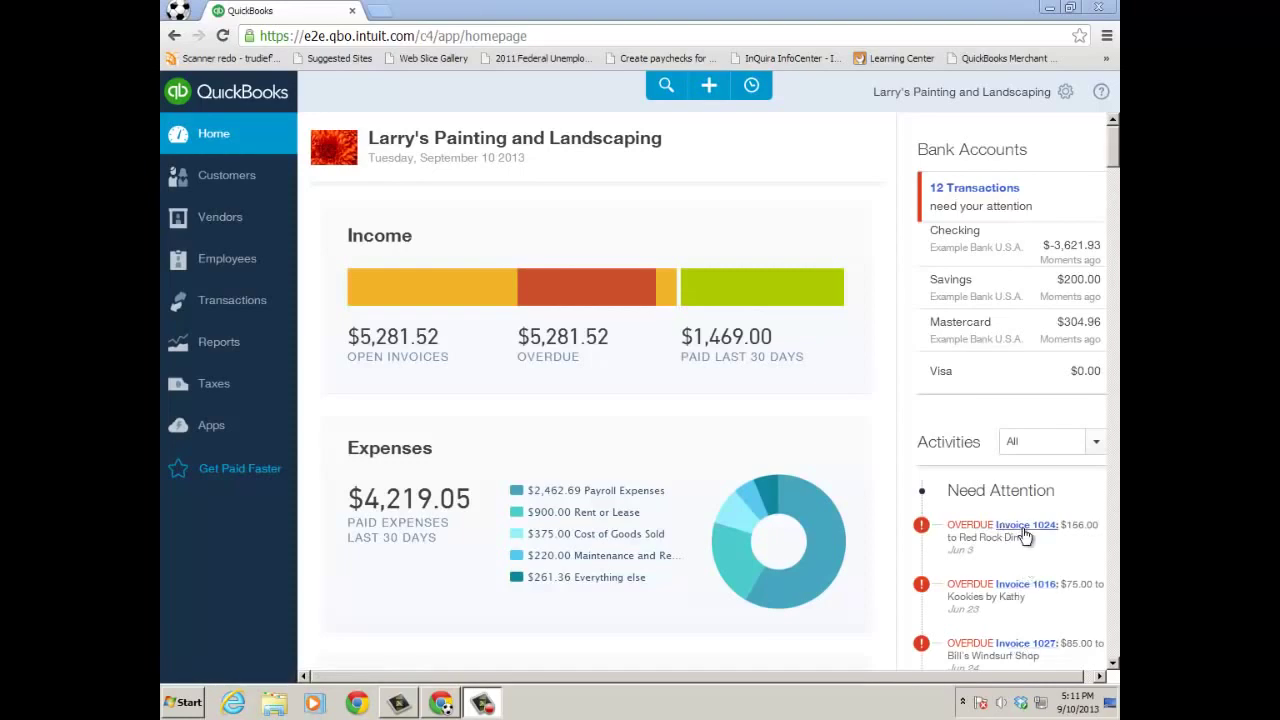
# Open overdue invoice 1024 for Red Rock Diner, then close it back to the dashboard
pyautogui.click(1023, 531)
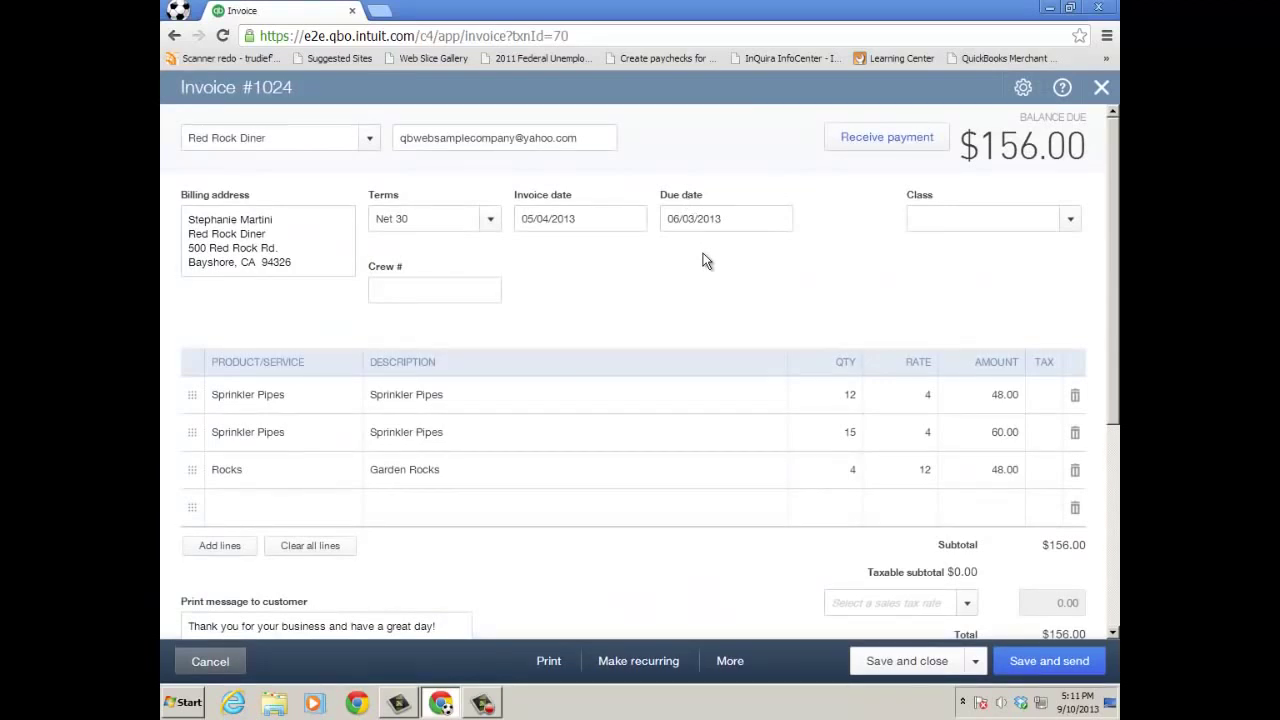
pyautogui.rightClick(318, 12)
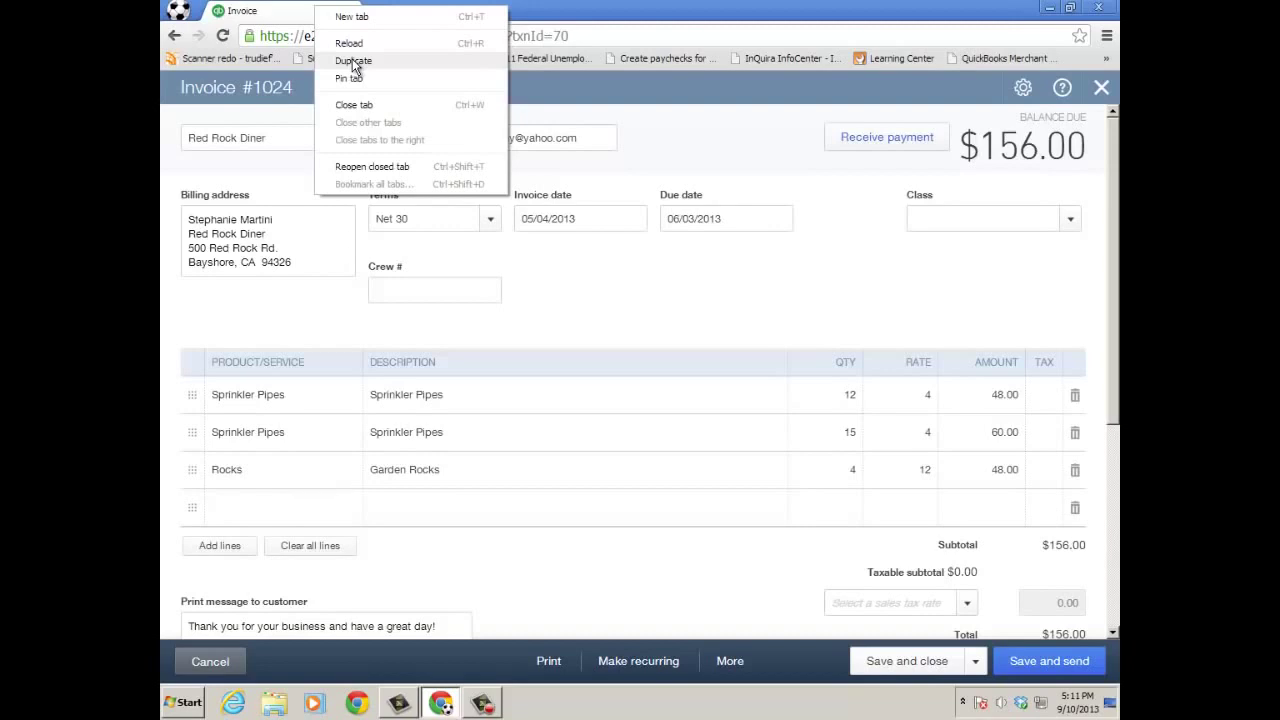
pyautogui.click(656, 286)
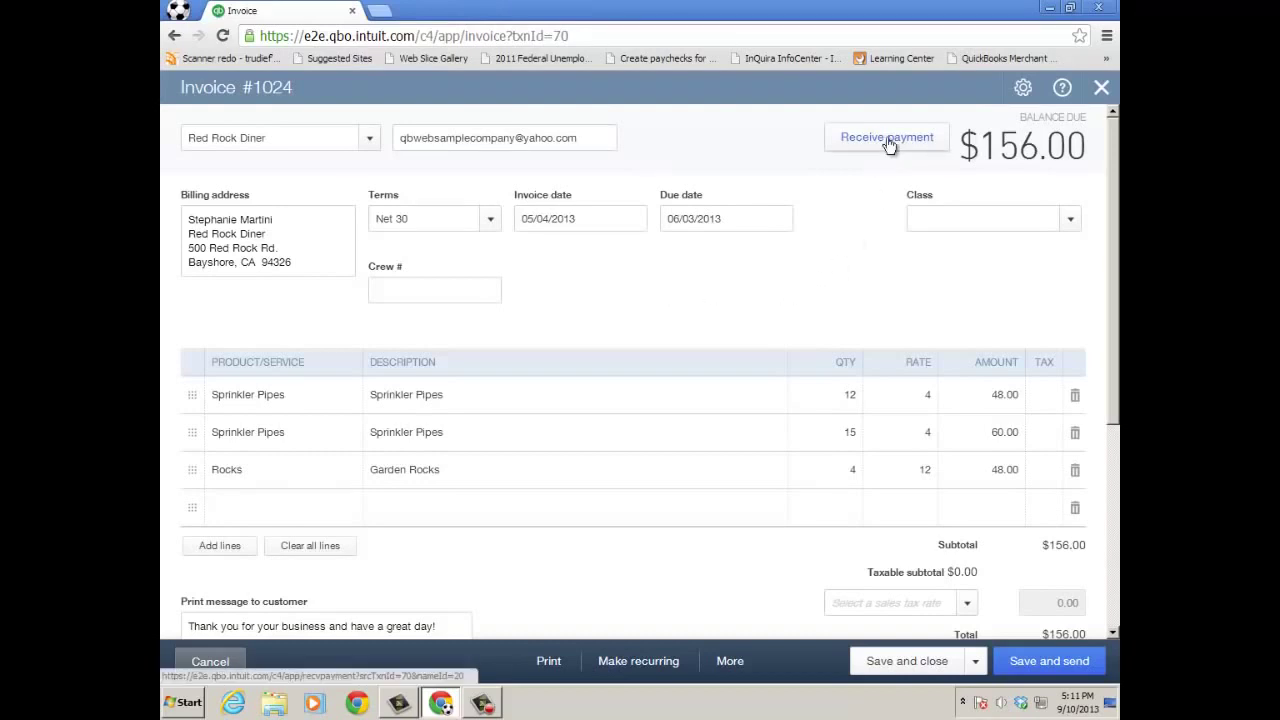
pyautogui.click(1101, 87)
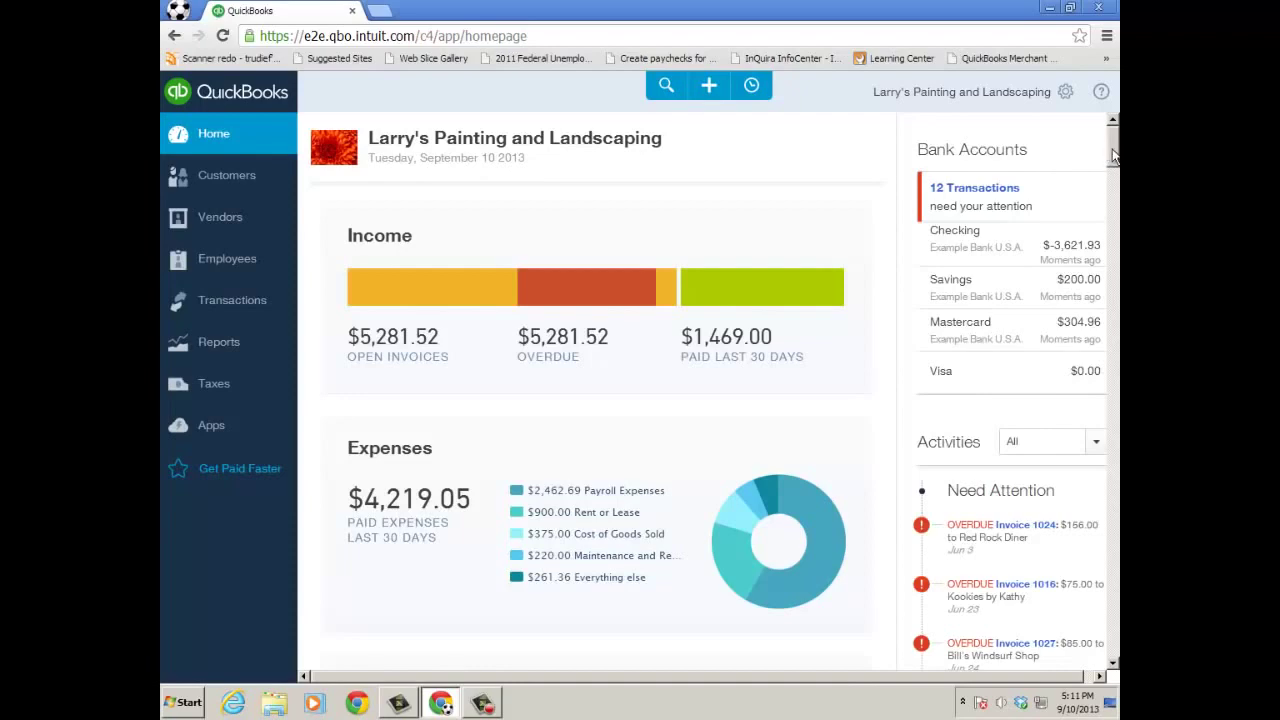
# Expand the + Create menu with Show more to list every transaction type
pyautogui.moveTo(1113, 155)
pyautogui.mouseDown()
pyautogui.moveTo(1116, 192)
pyautogui.moveTo(1116, 150)
pyautogui.mouseUp()
pyautogui.click(708, 88)
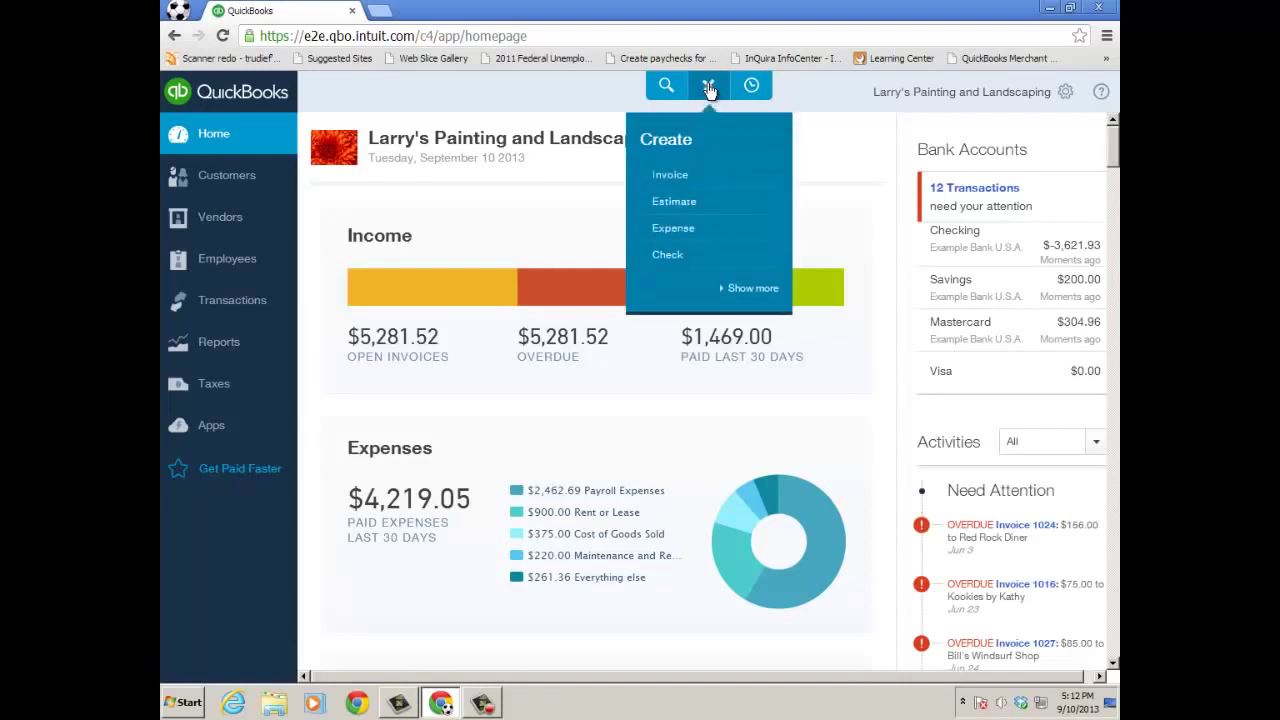
pyautogui.click(751, 289)
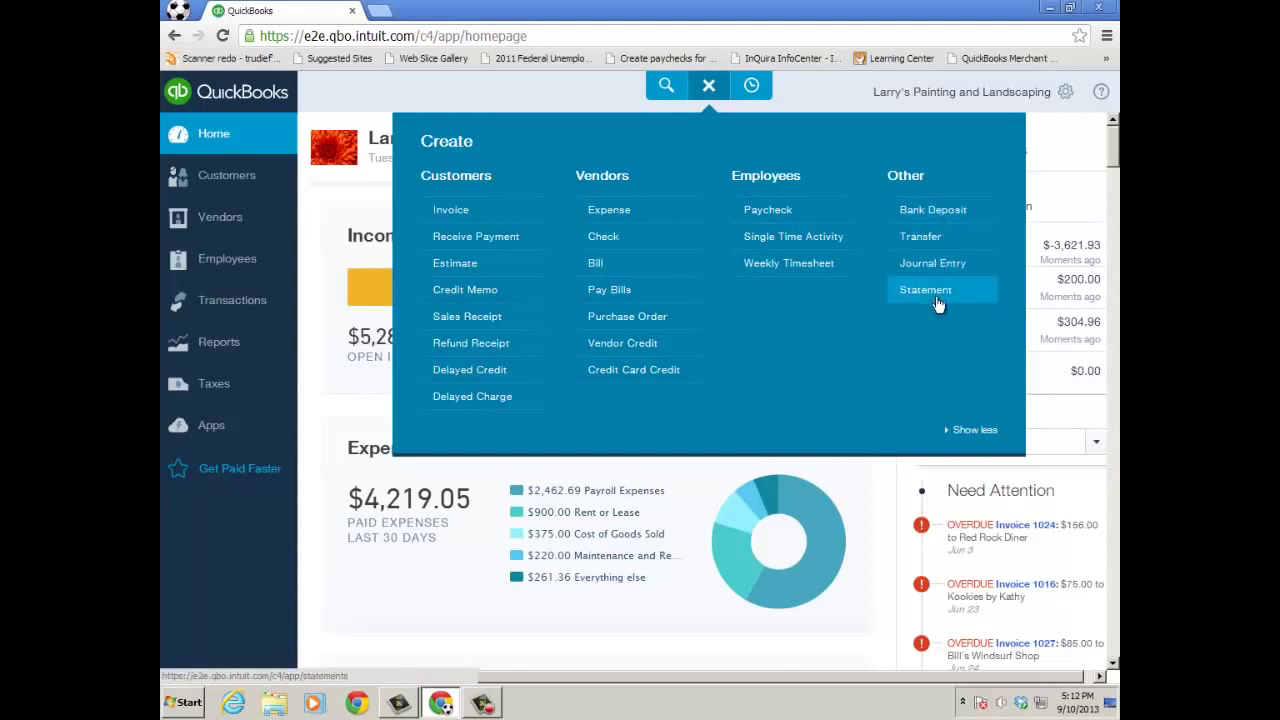
# Visit the Reconcile screen and Company Settings from the gear menu
pyautogui.click(1067, 93)
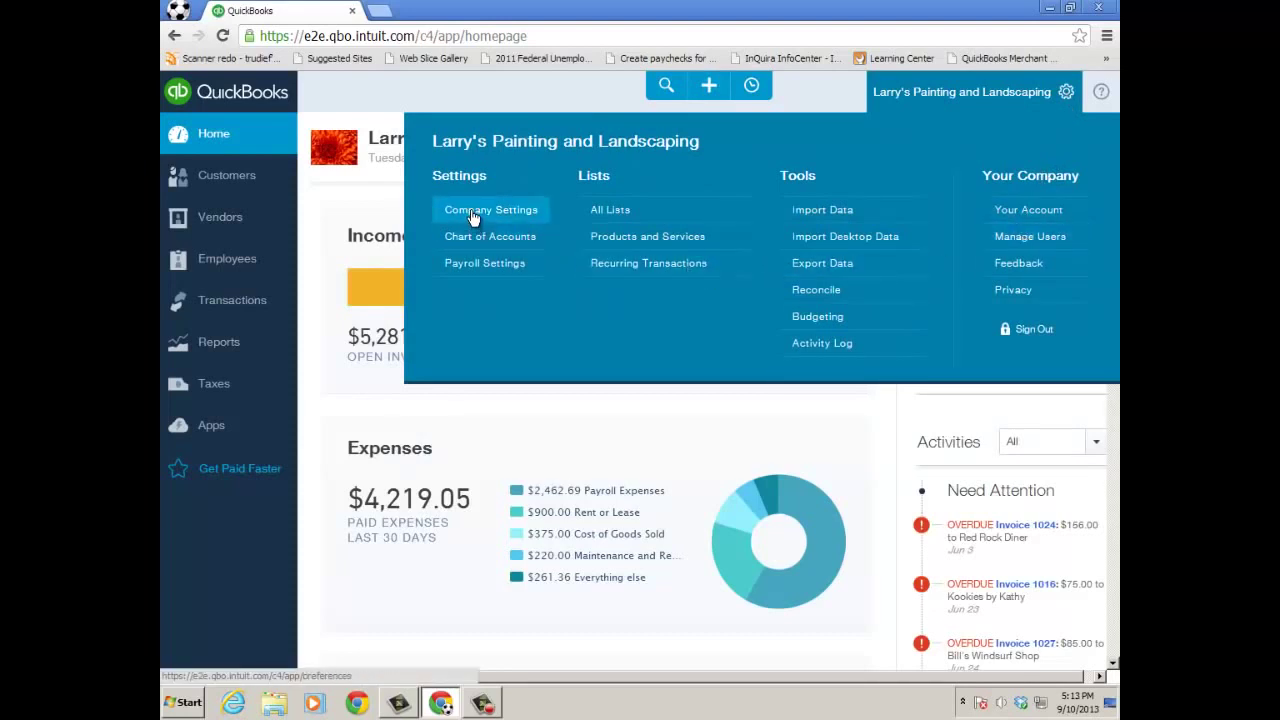
pyautogui.click(822, 300)
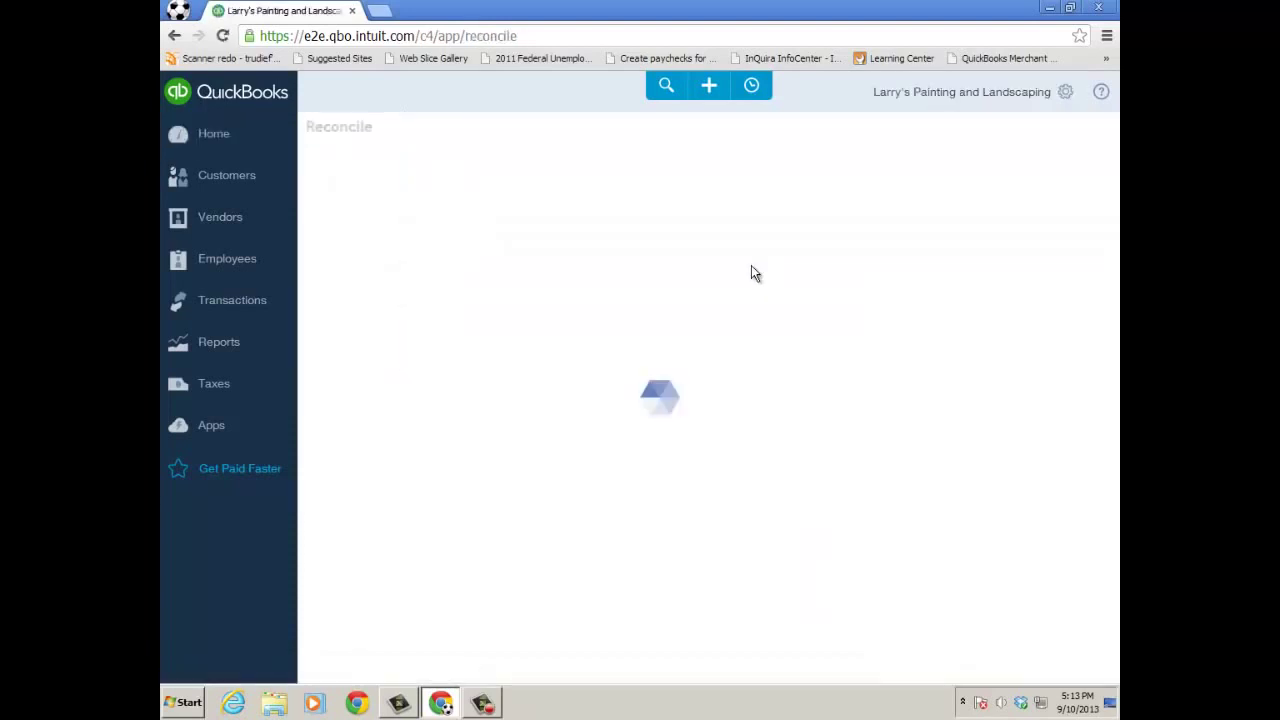
pyautogui.click(1065, 92)
pyautogui.click(503, 218)
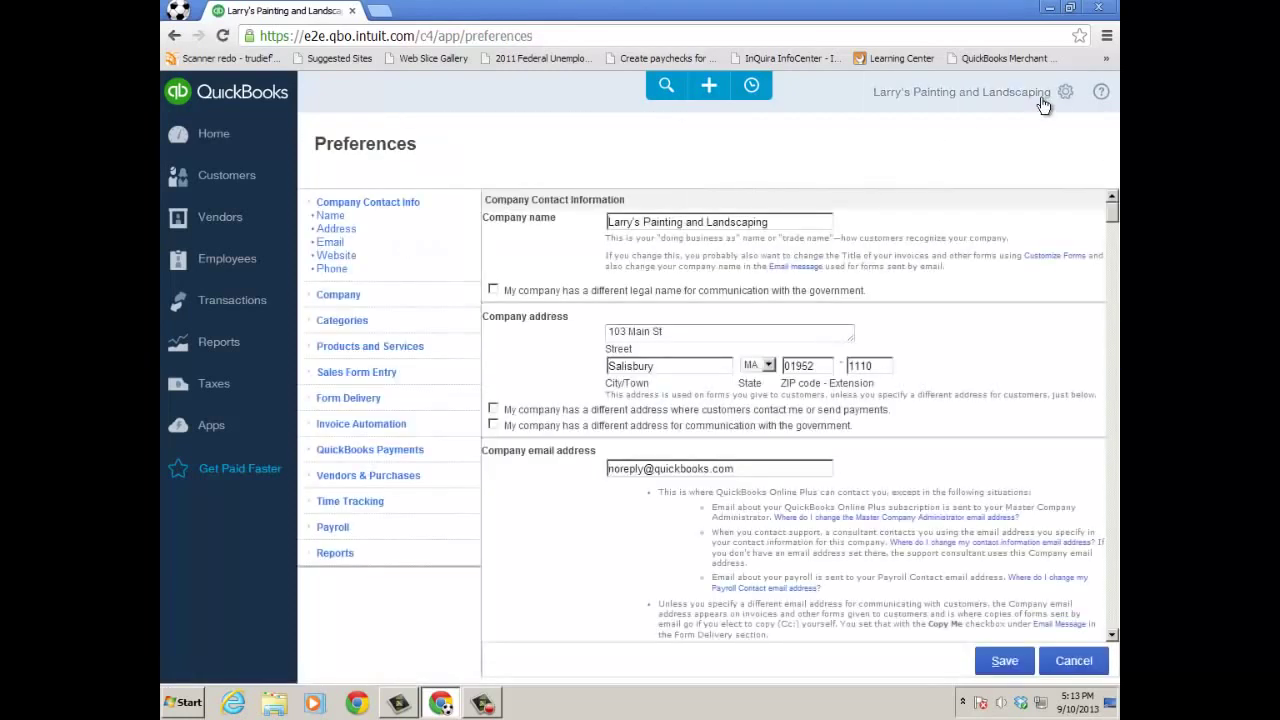
# Open the Chart of Accounts and view Checking's details (-707.96), closing them unchanged
pyautogui.click(1065, 92)
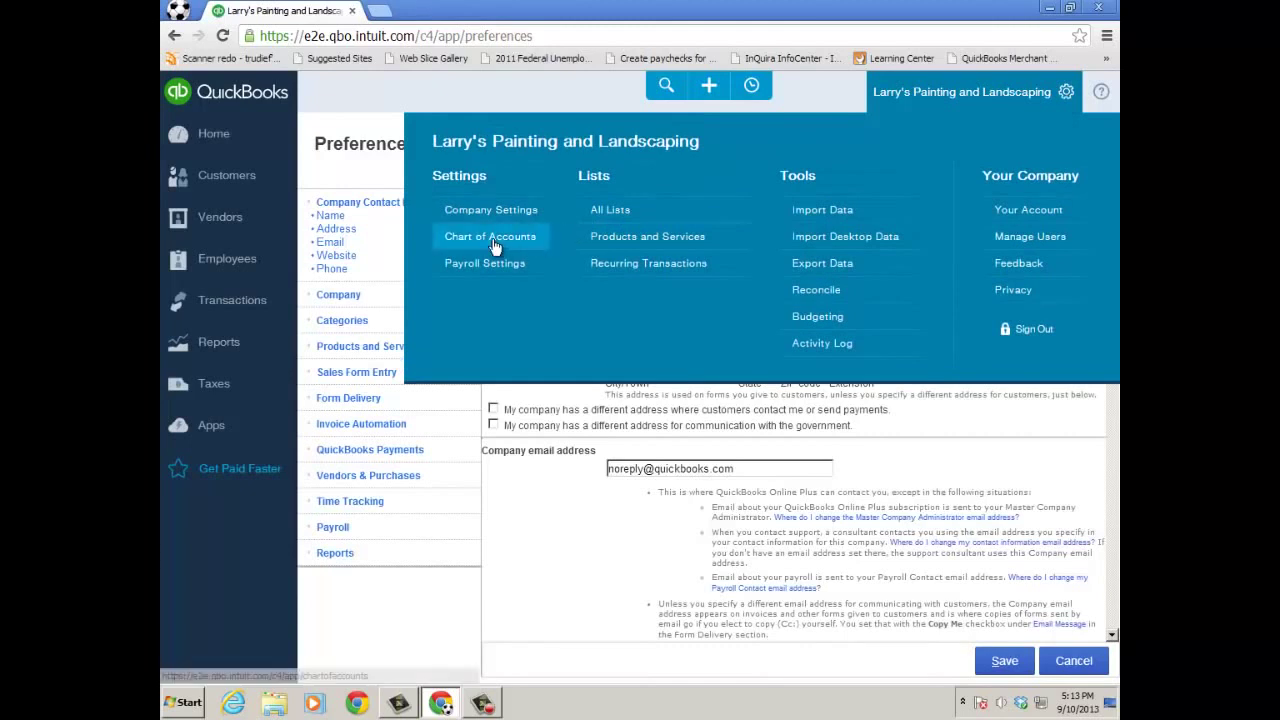
pyautogui.click(495, 240)
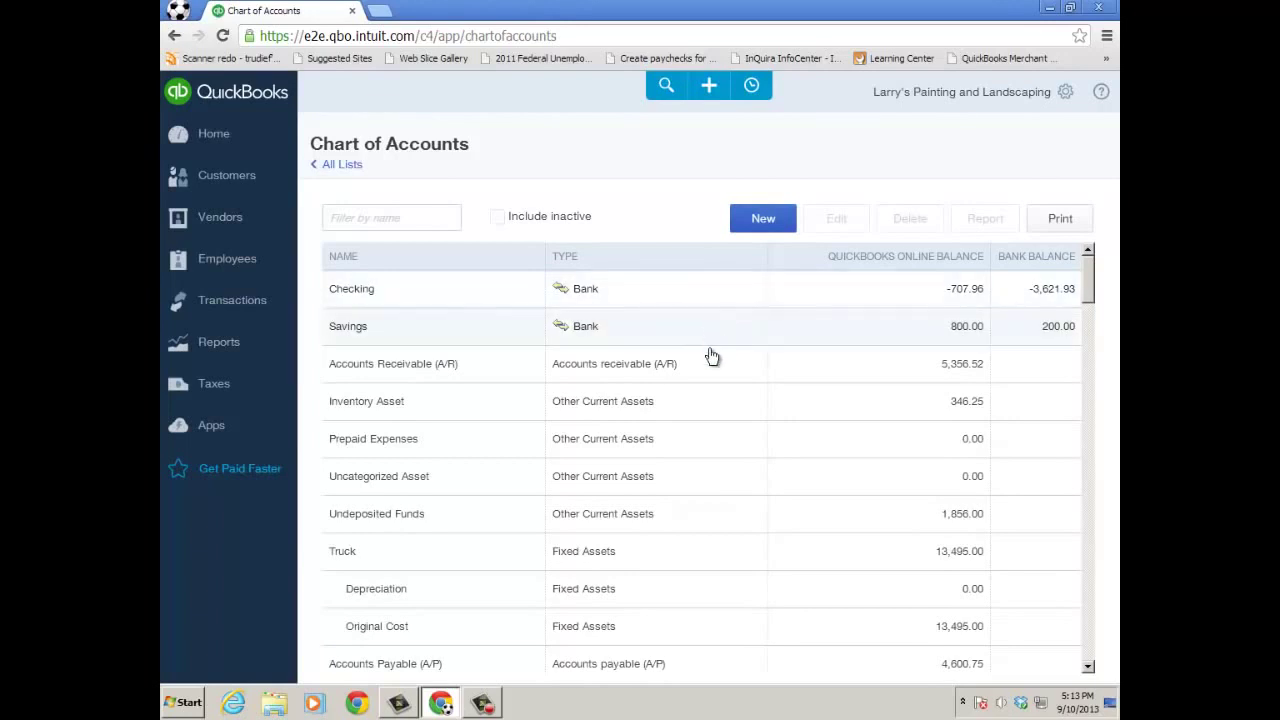
pyautogui.click(673, 297)
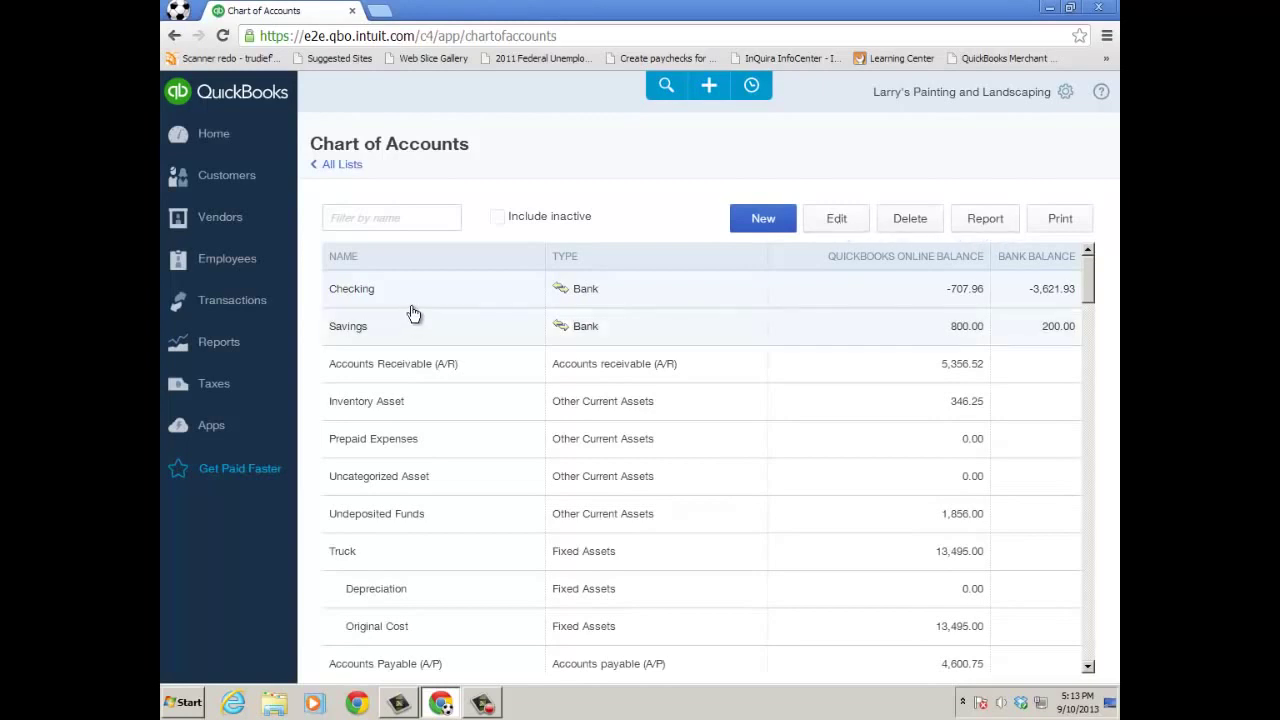
pyautogui.click(830, 222)
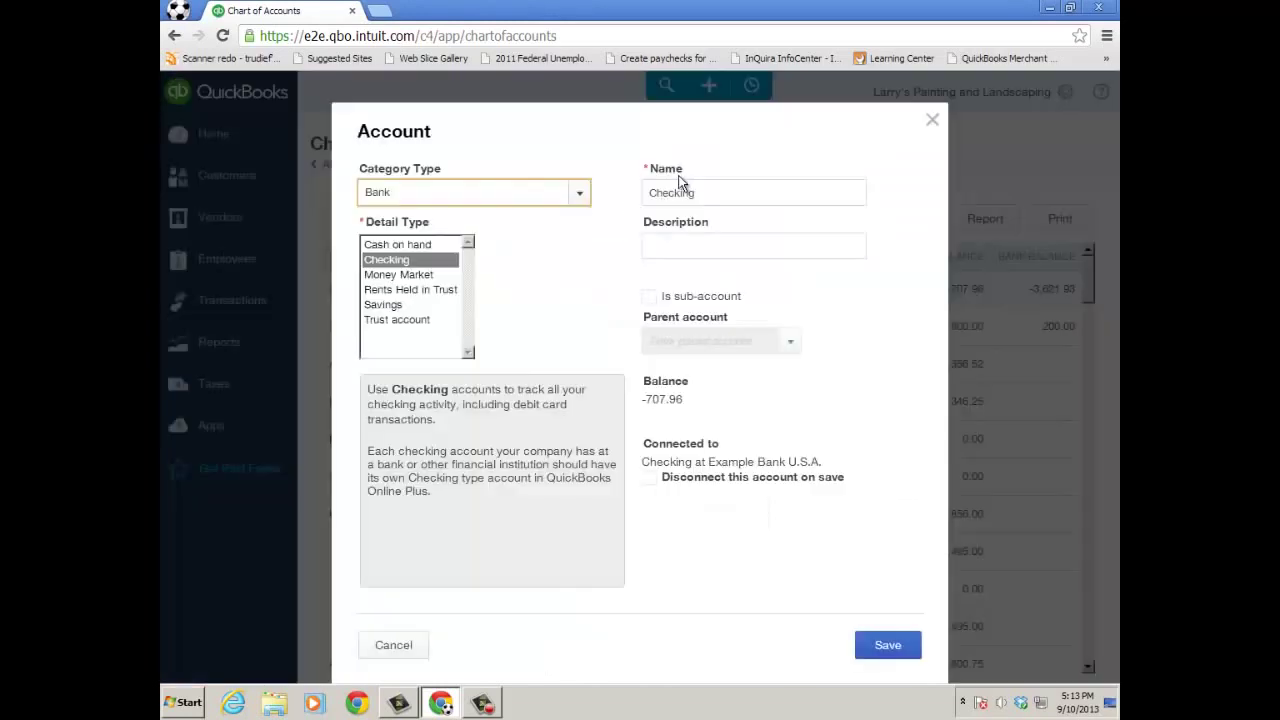
pyautogui.click(368, 645)
pyautogui.click(240, 298)
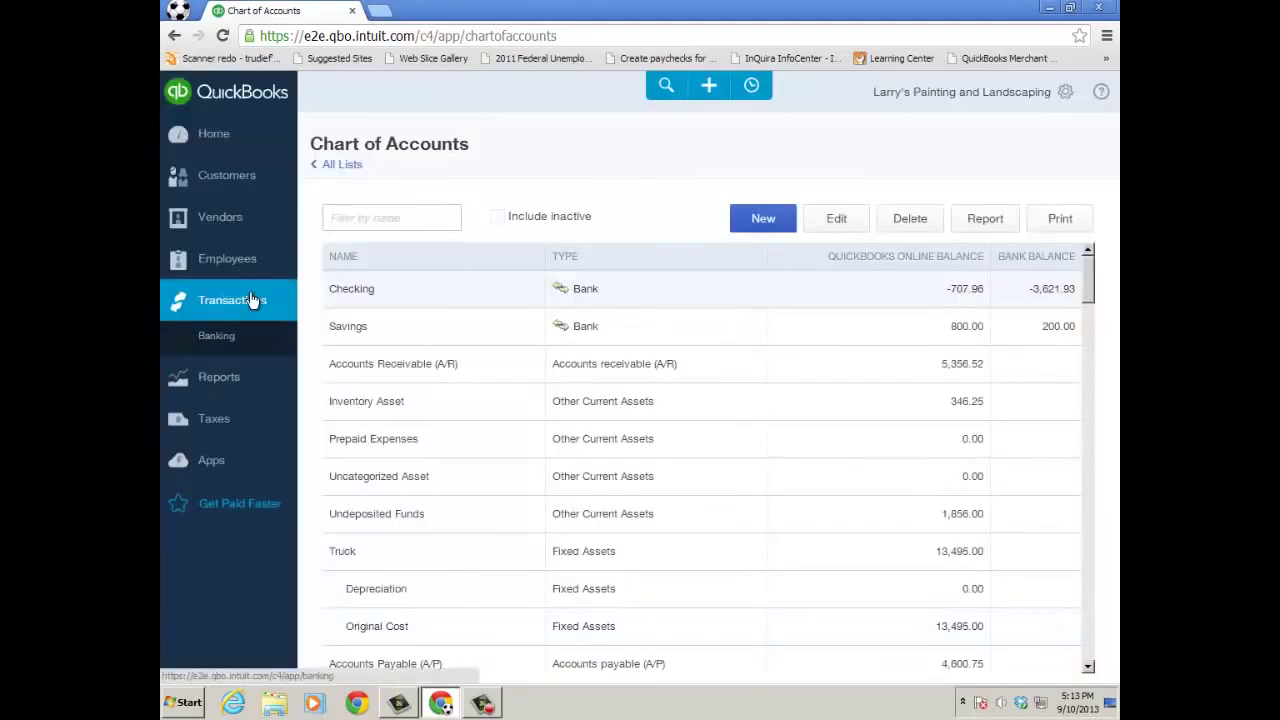
# Open the Checking register (balance -707.96), then view and close check #74 to Bob's Burger Joint
pyautogui.click(217, 425)
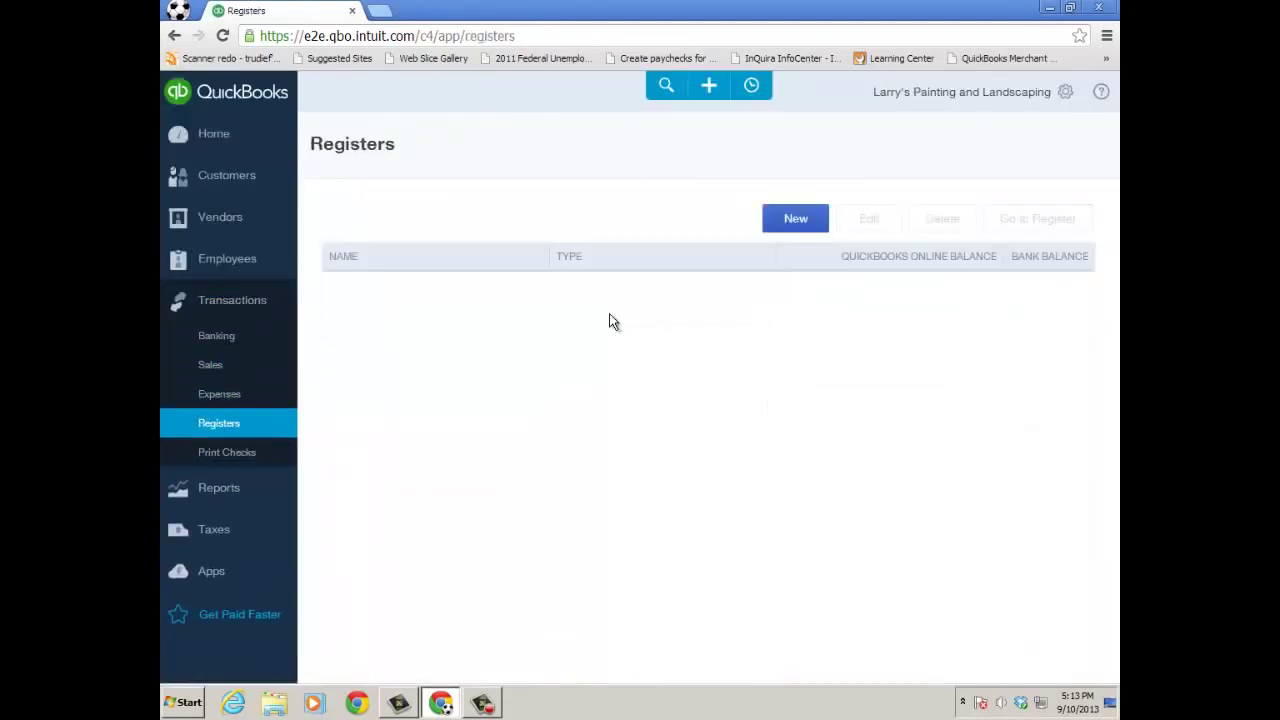
pyautogui.doubleClick(486, 292)
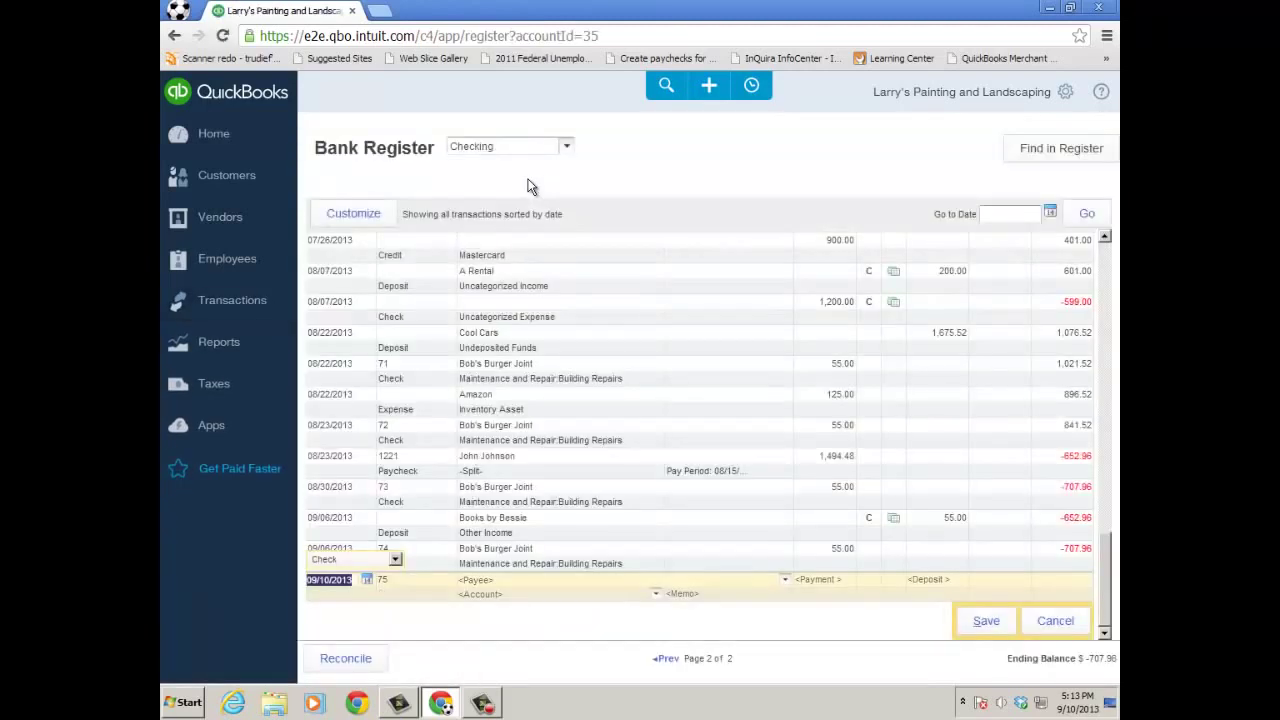
pyautogui.click(1064, 92)
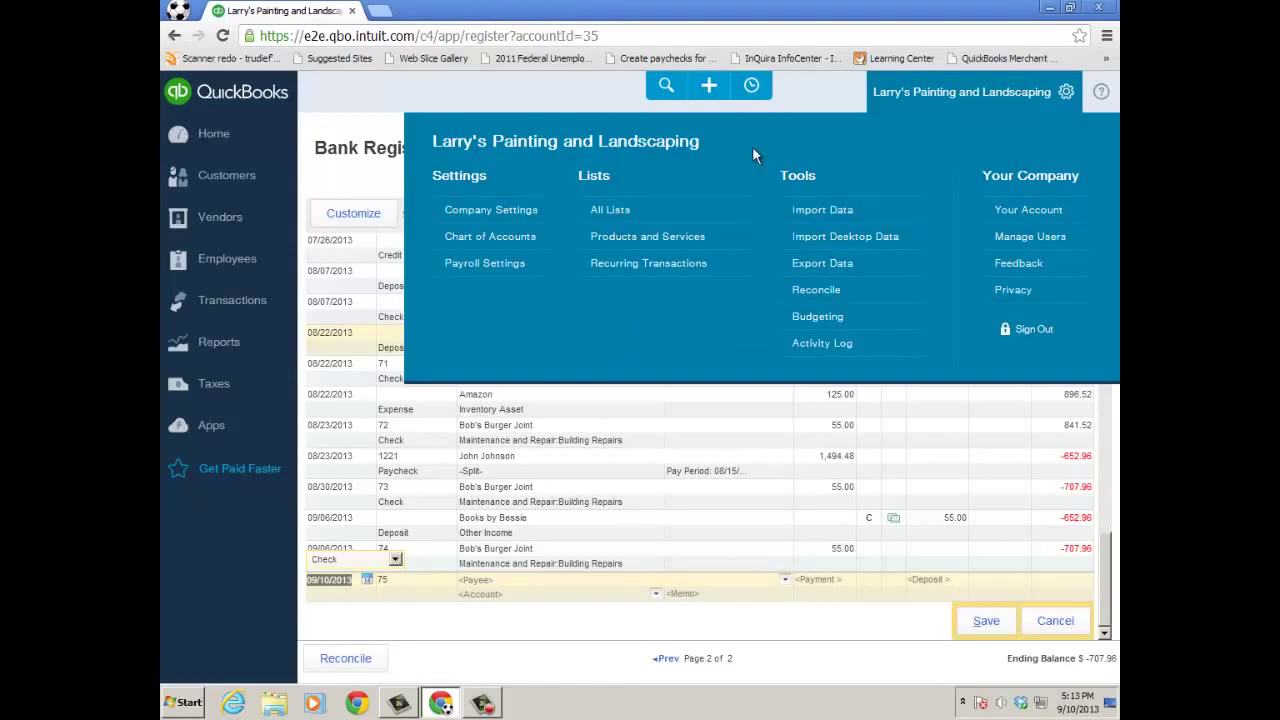
pyautogui.click(753, 88)
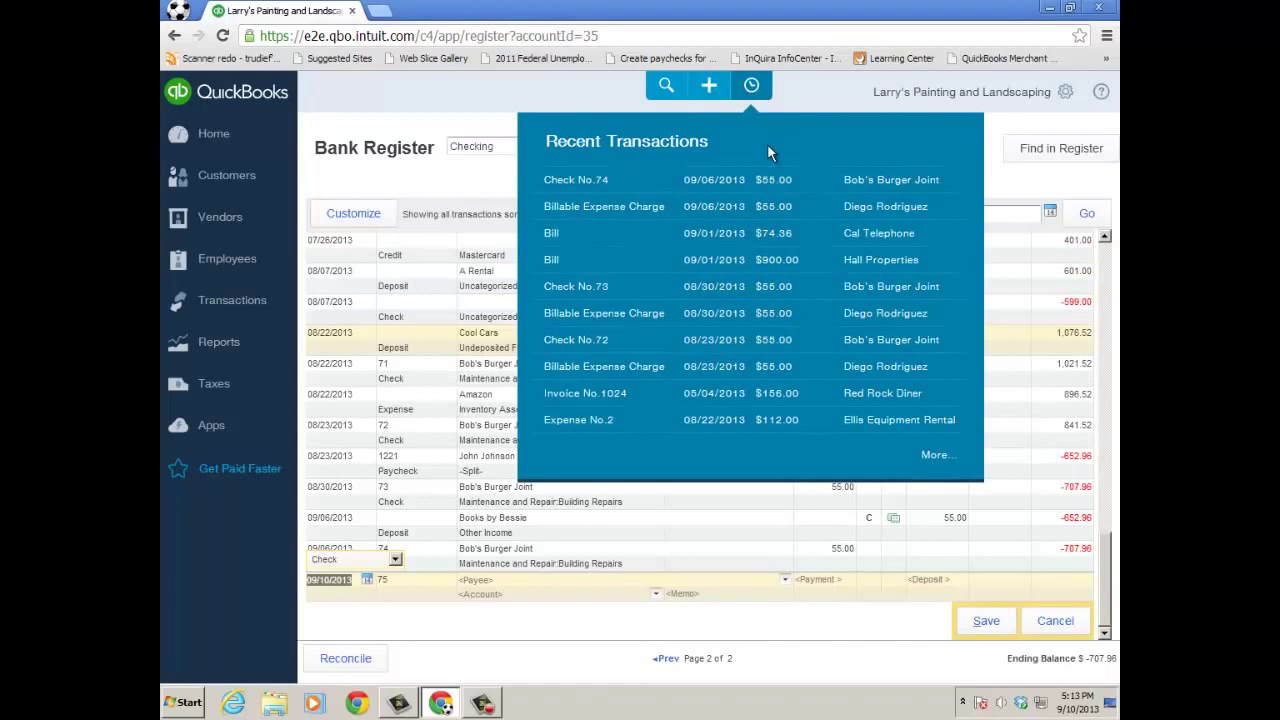
pyautogui.click(766, 180)
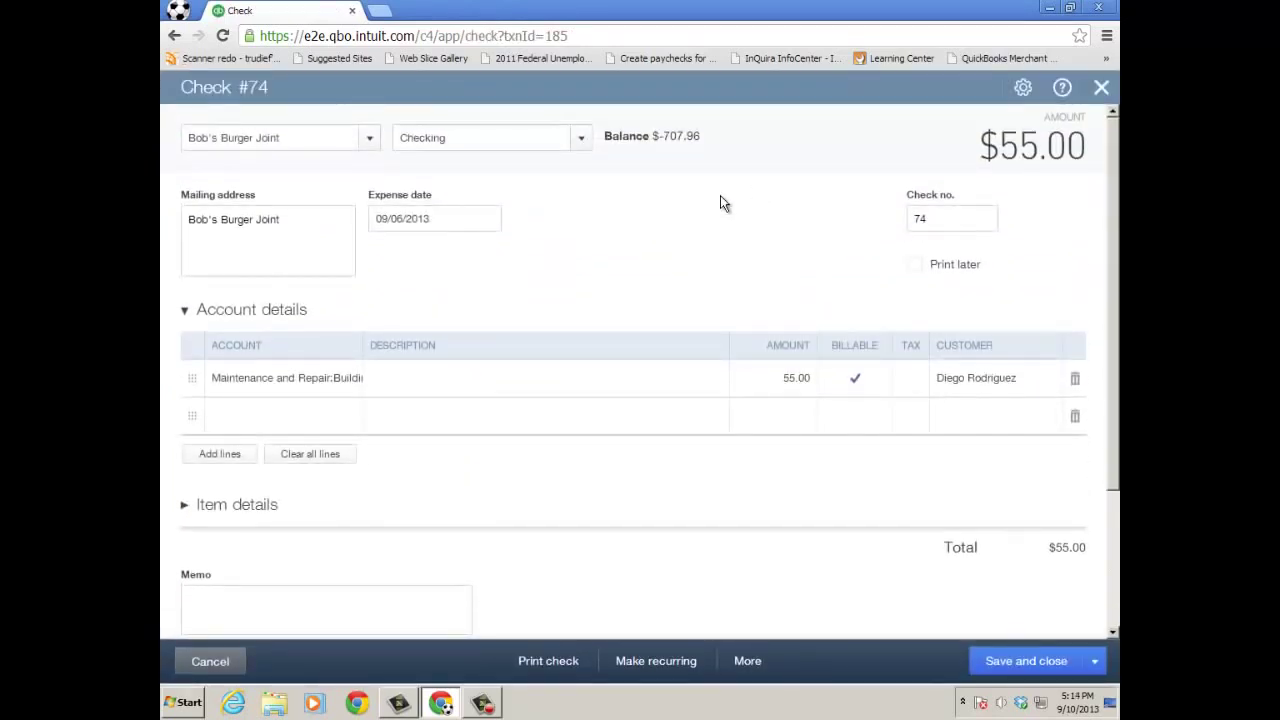
pyautogui.click(1101, 87)
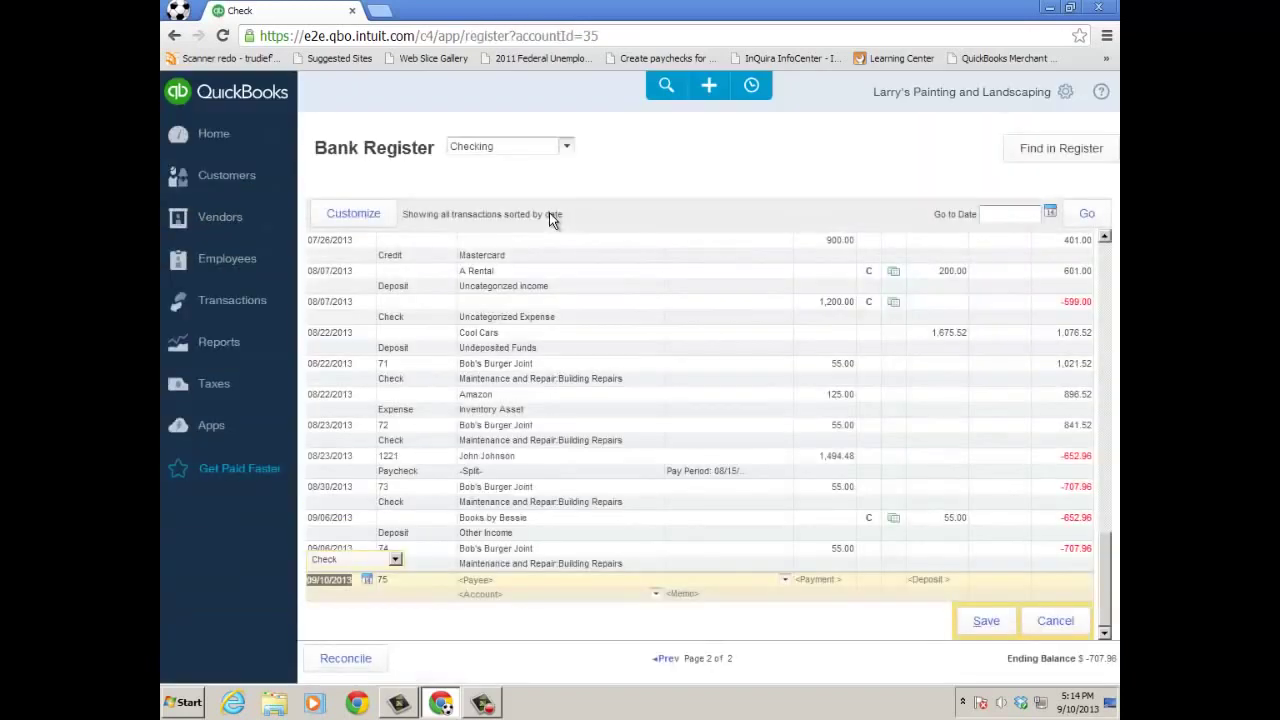
pyautogui.click(222, 180)
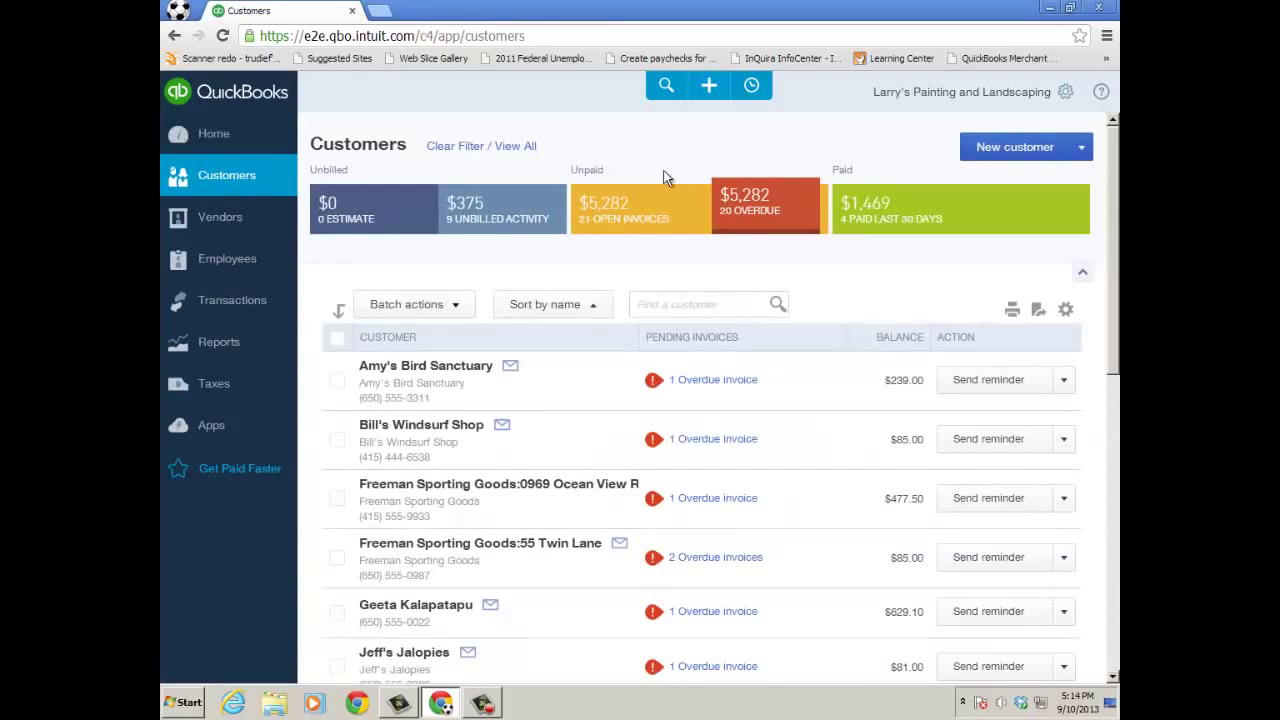
pyautogui.click(436, 370)
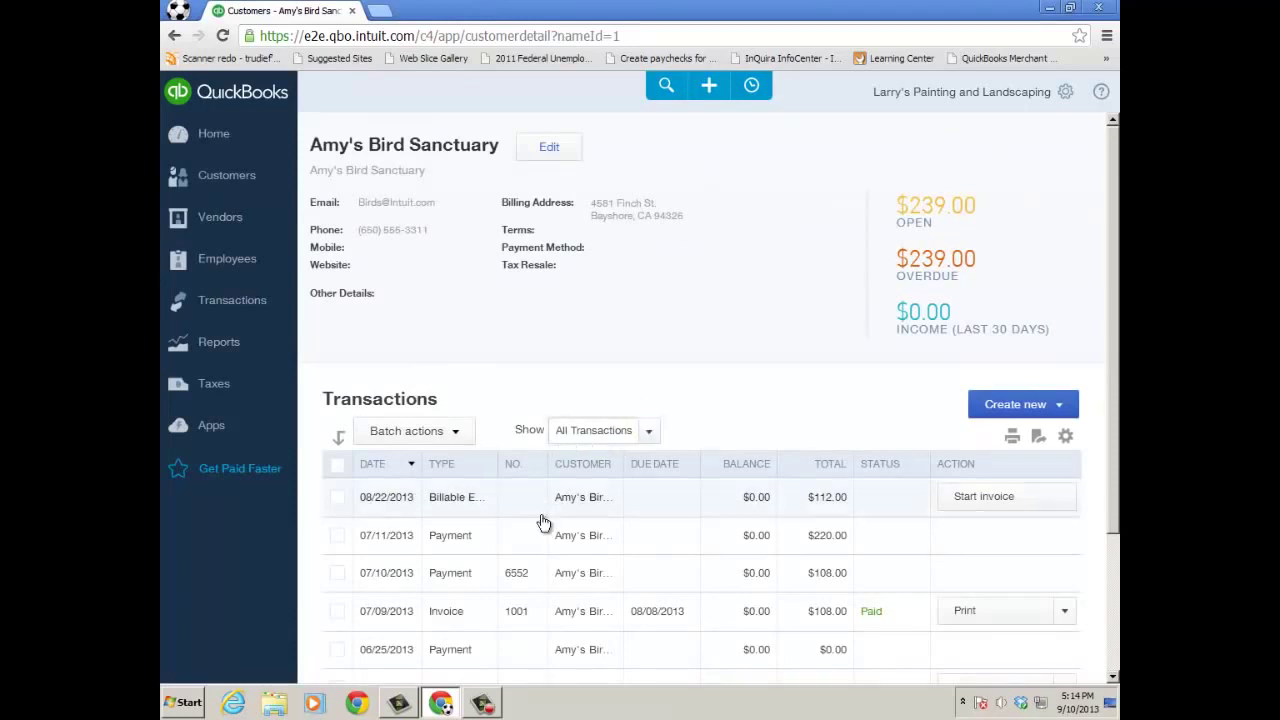
pyautogui.click(455, 435)
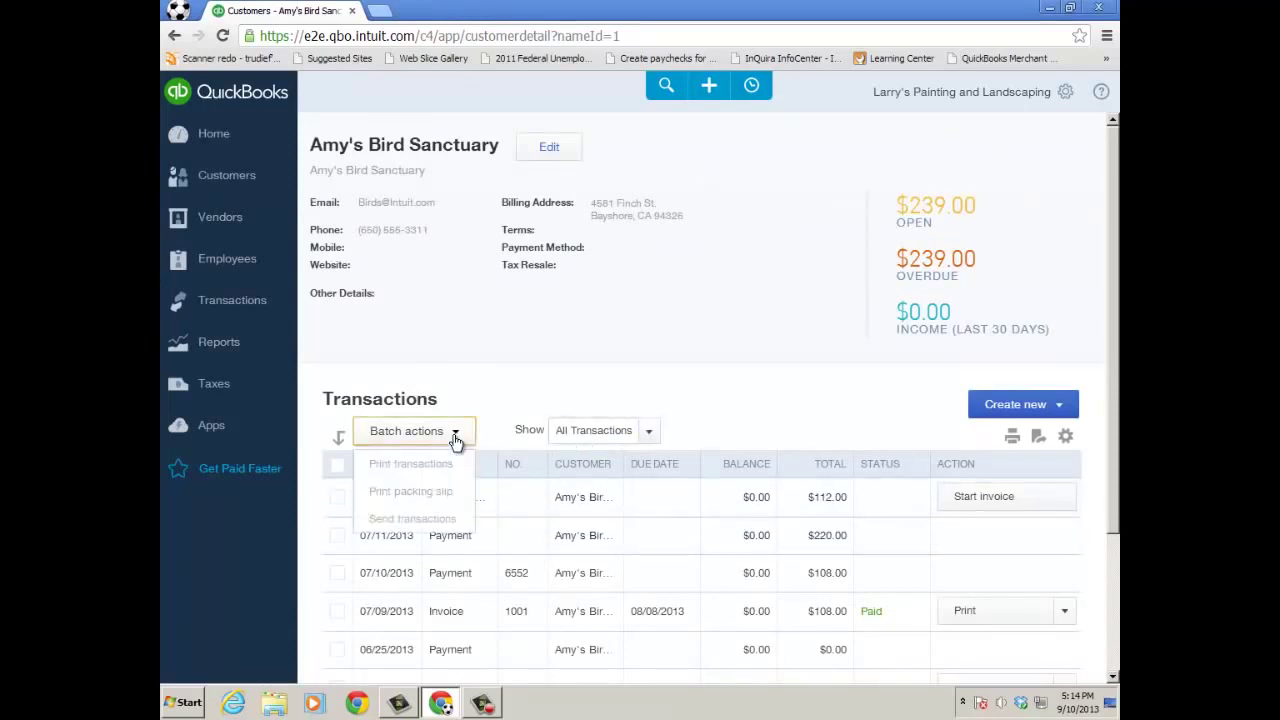
pyautogui.click(648, 434)
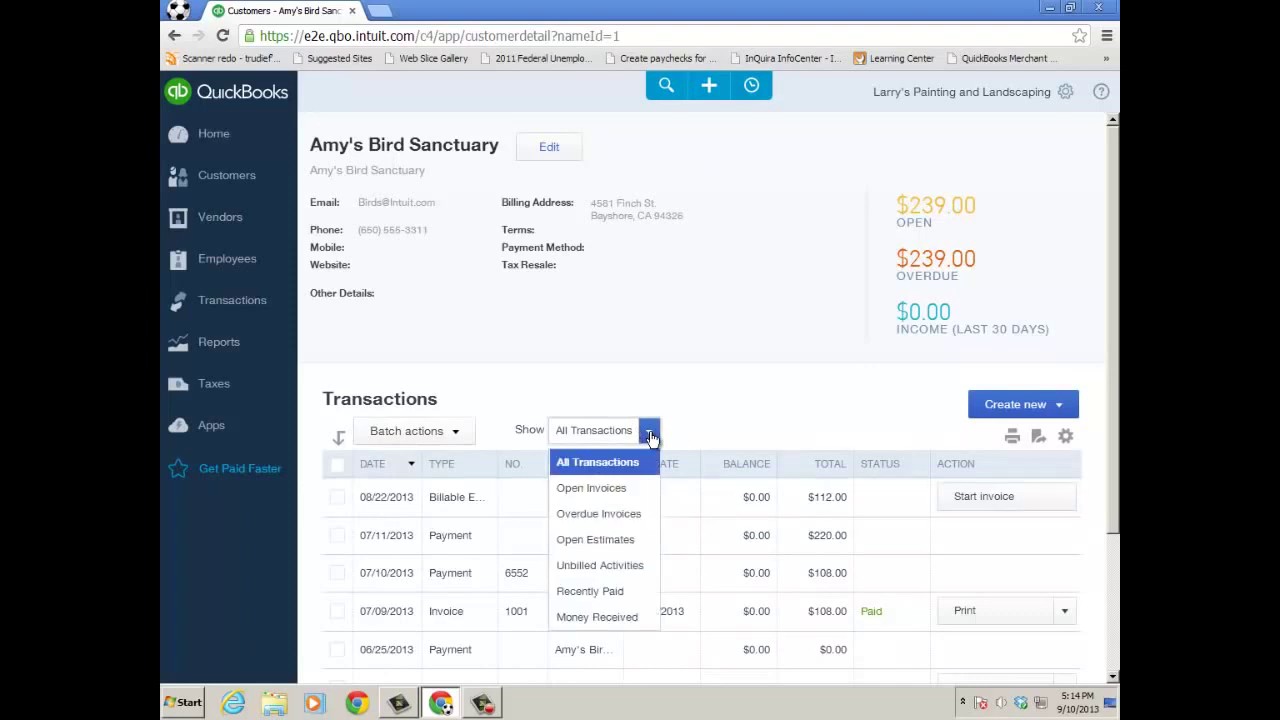
pyautogui.click(636, 488)
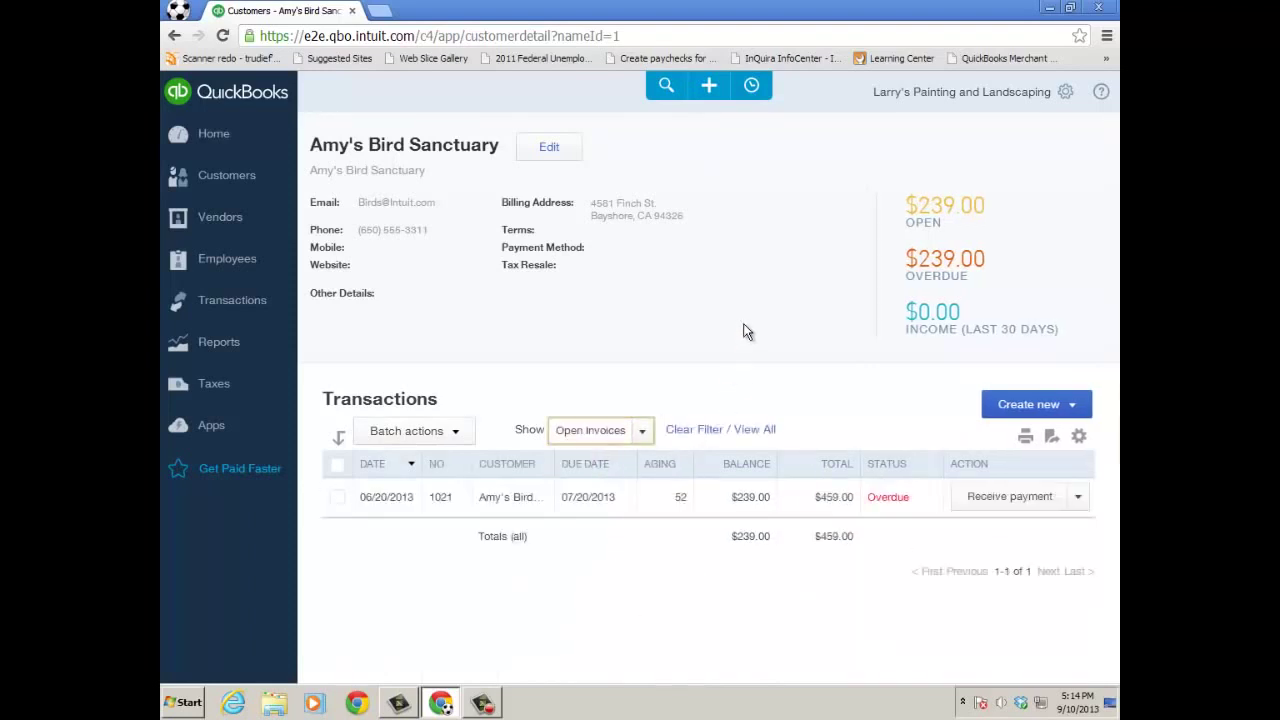
pyautogui.click(340, 498)
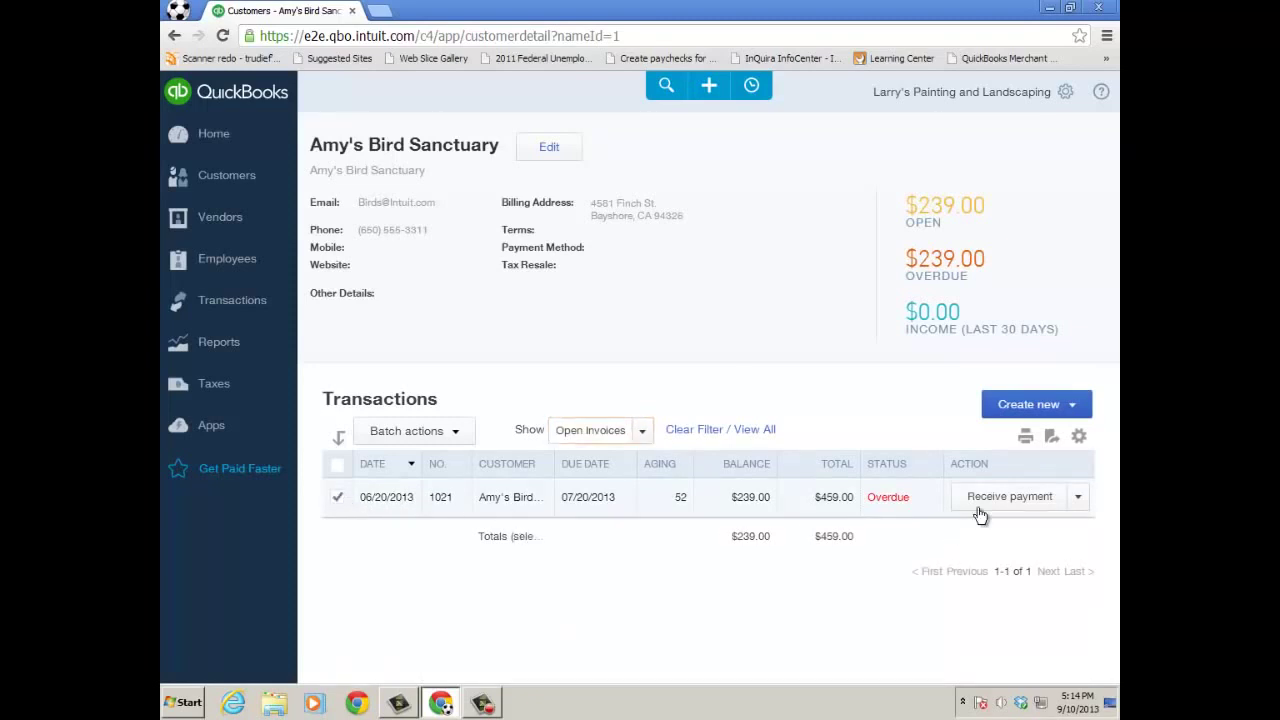
pyautogui.click(1078, 496)
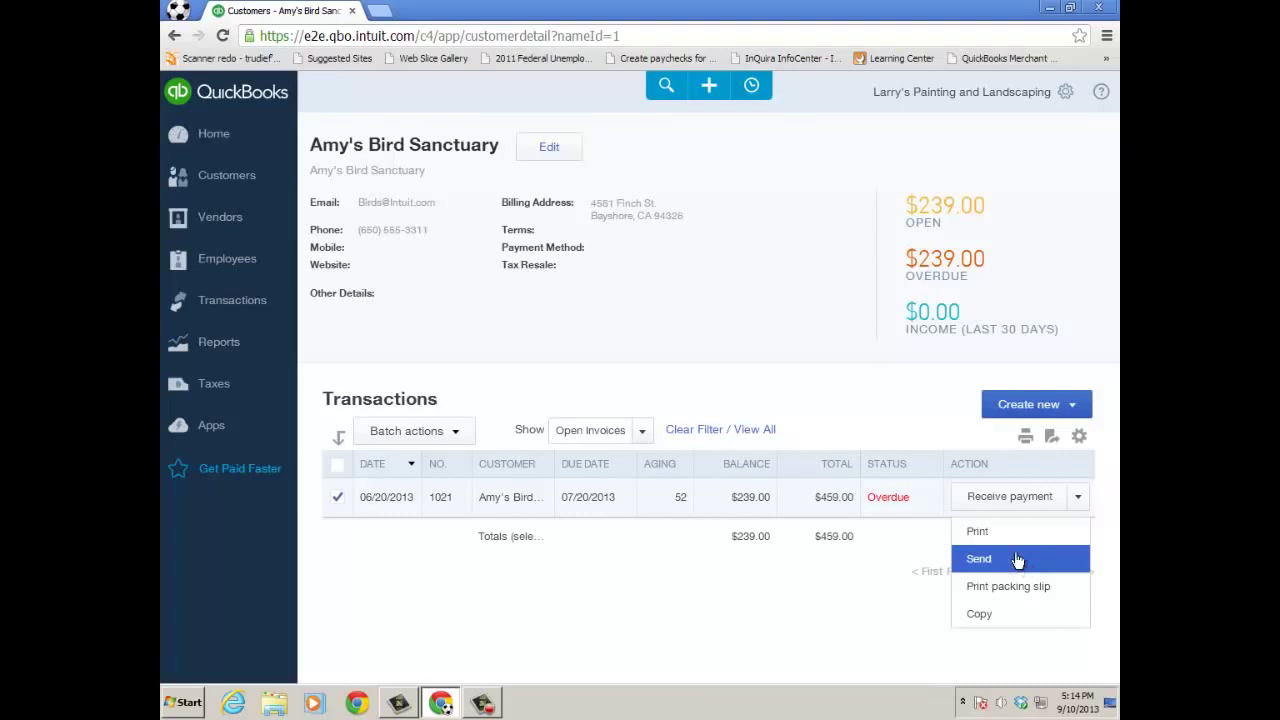
pyautogui.click(896, 412)
pyautogui.click(1064, 407)
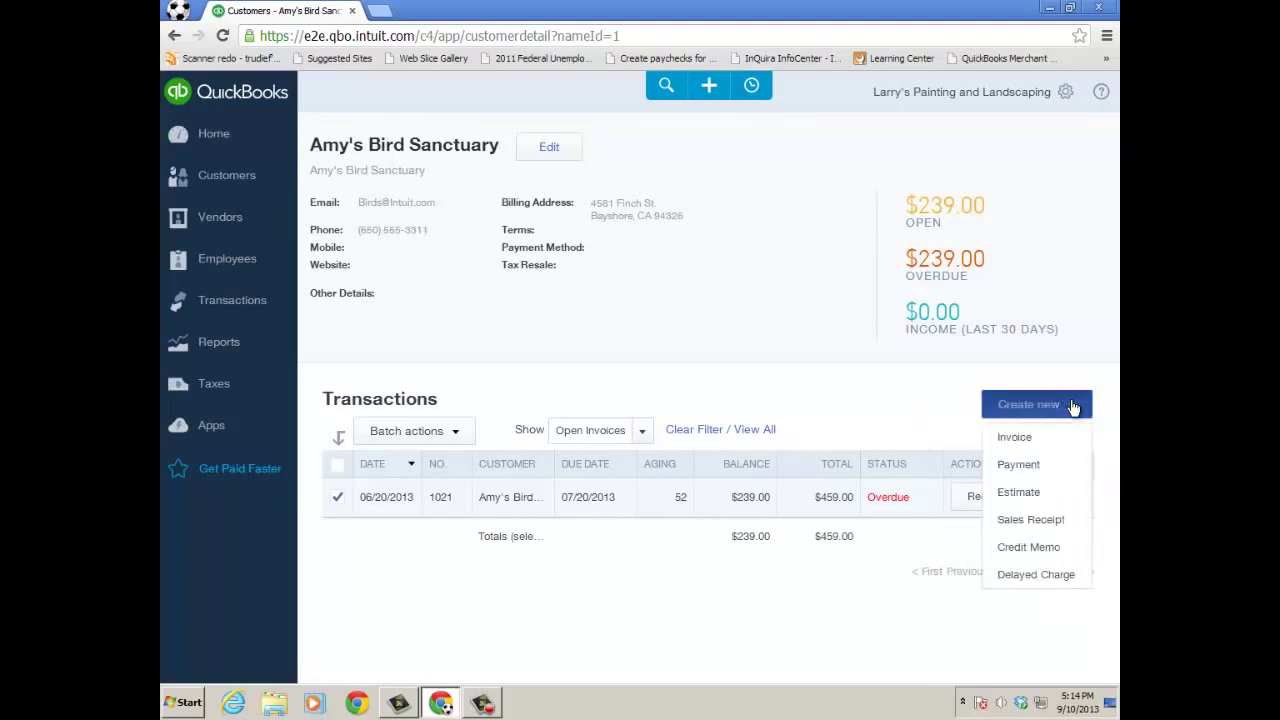
pyautogui.click(212, 180)
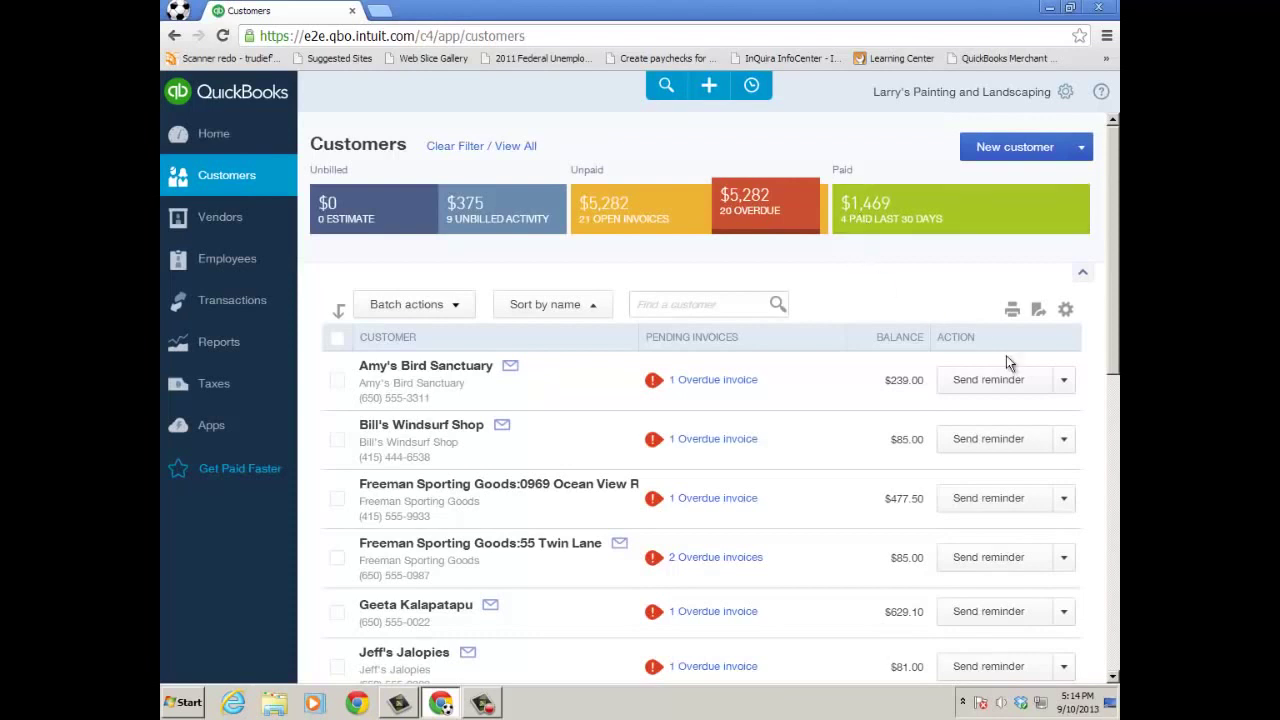
pyautogui.click(1064, 382)
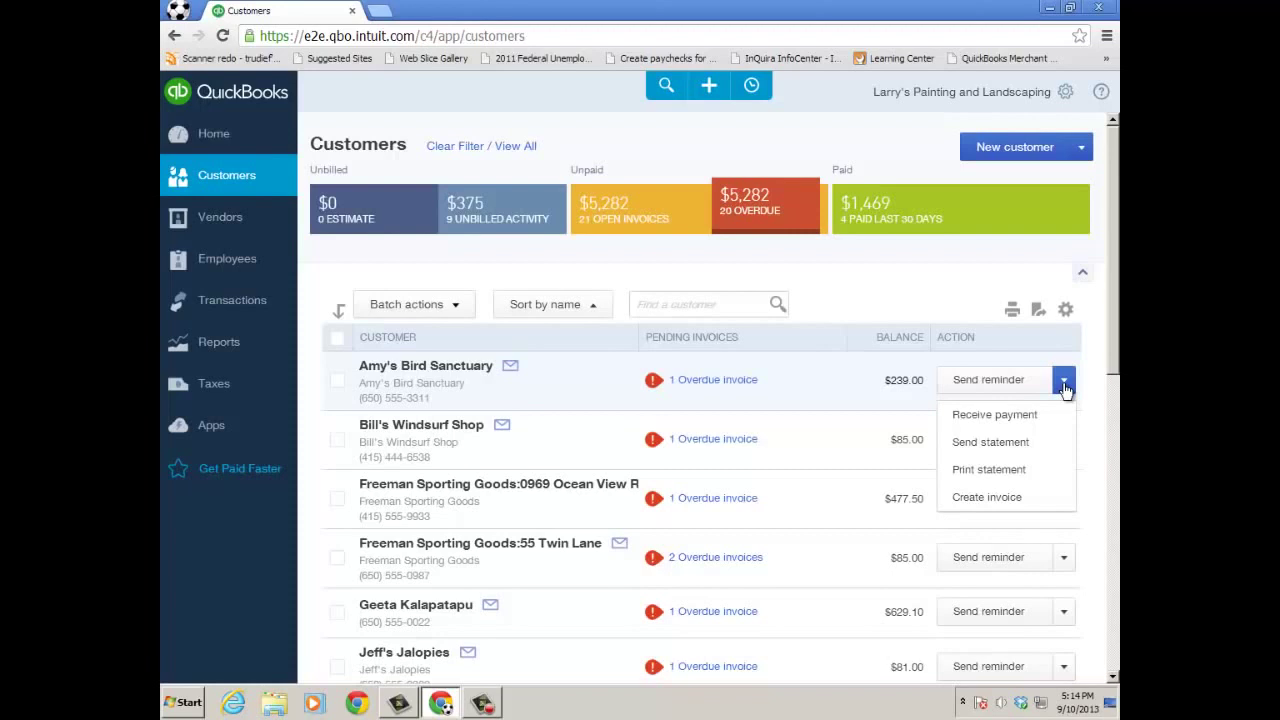
pyautogui.click(1066, 312)
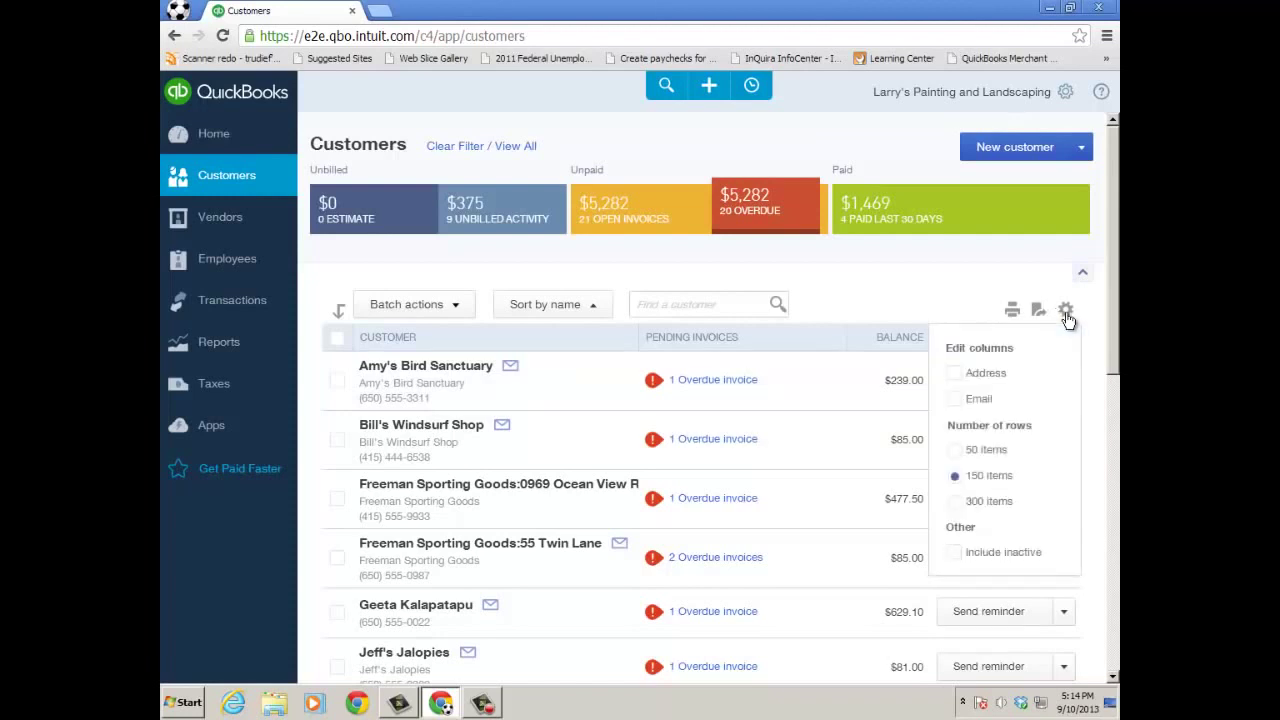
pyautogui.click(882, 300)
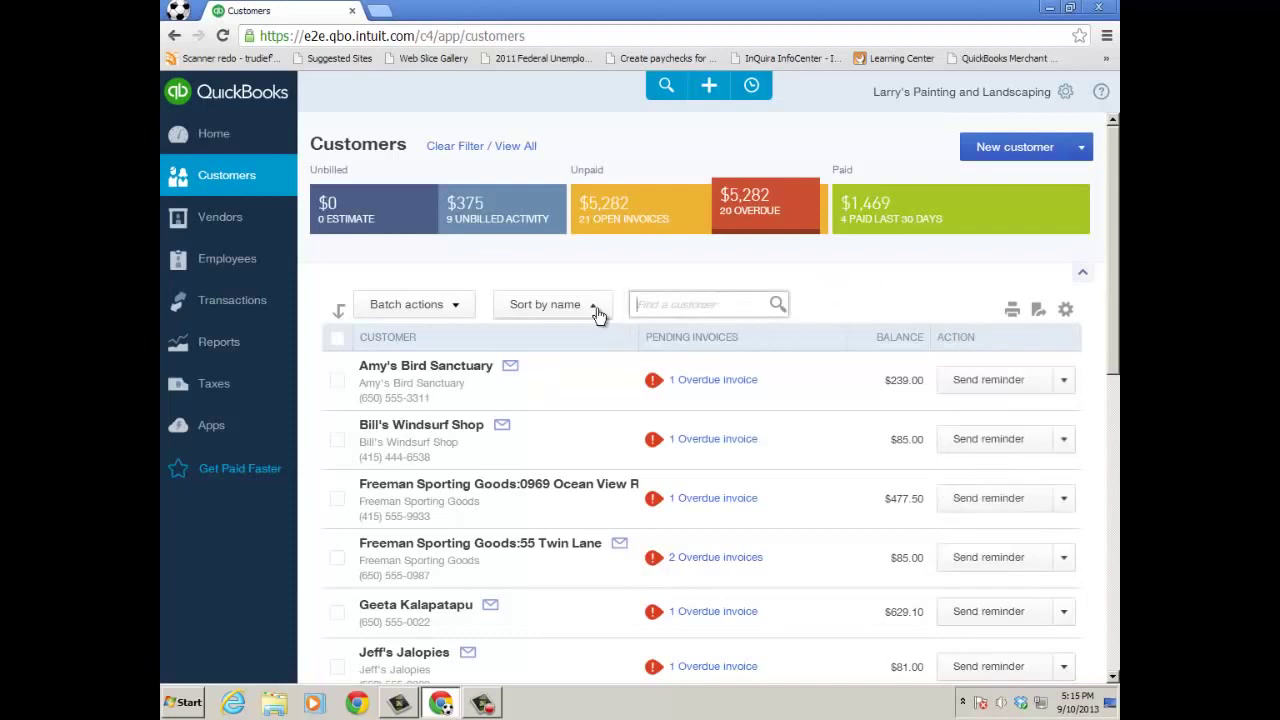
# Filter Vendors to open purchase orders and start, then close, a bill for Tania's Nursery
pyautogui.click(216, 217)
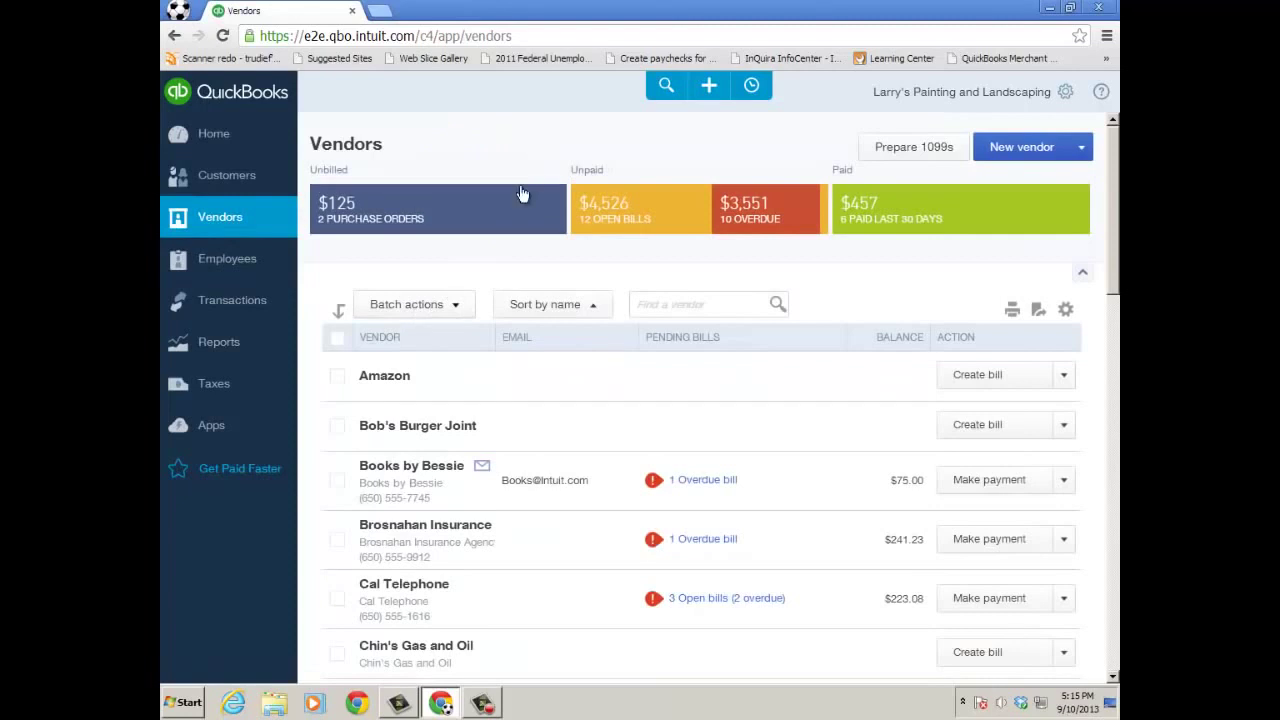
pyautogui.click(502, 215)
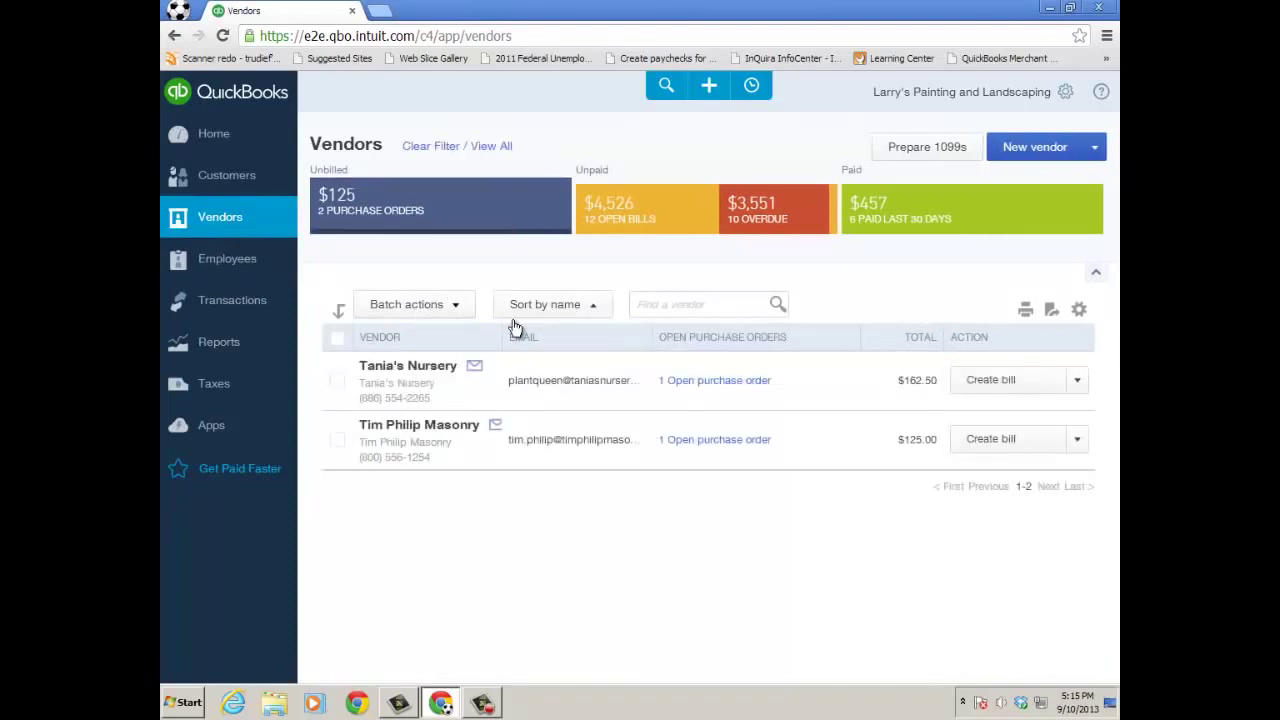
pyautogui.click(995, 380)
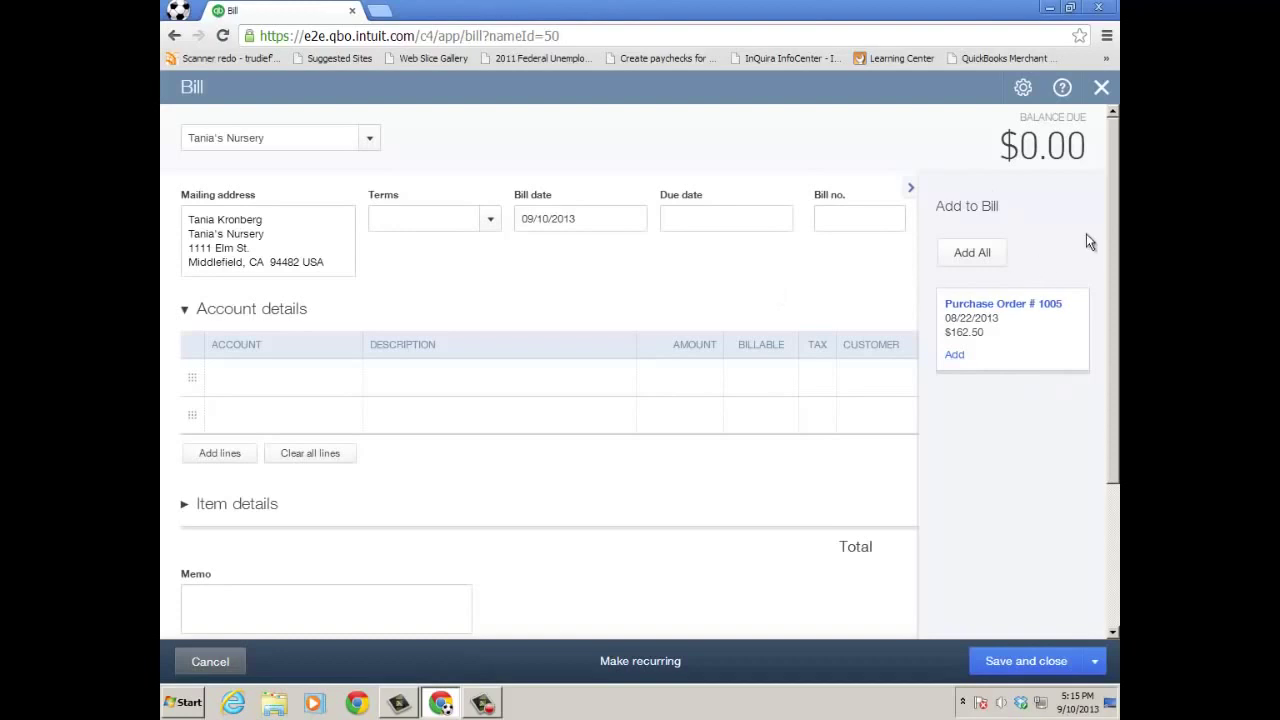
pyautogui.click(1101, 92)
# Draft a new bill for Tania's Nursery with its open purchase order, then discard it
pyautogui.click(708, 87)
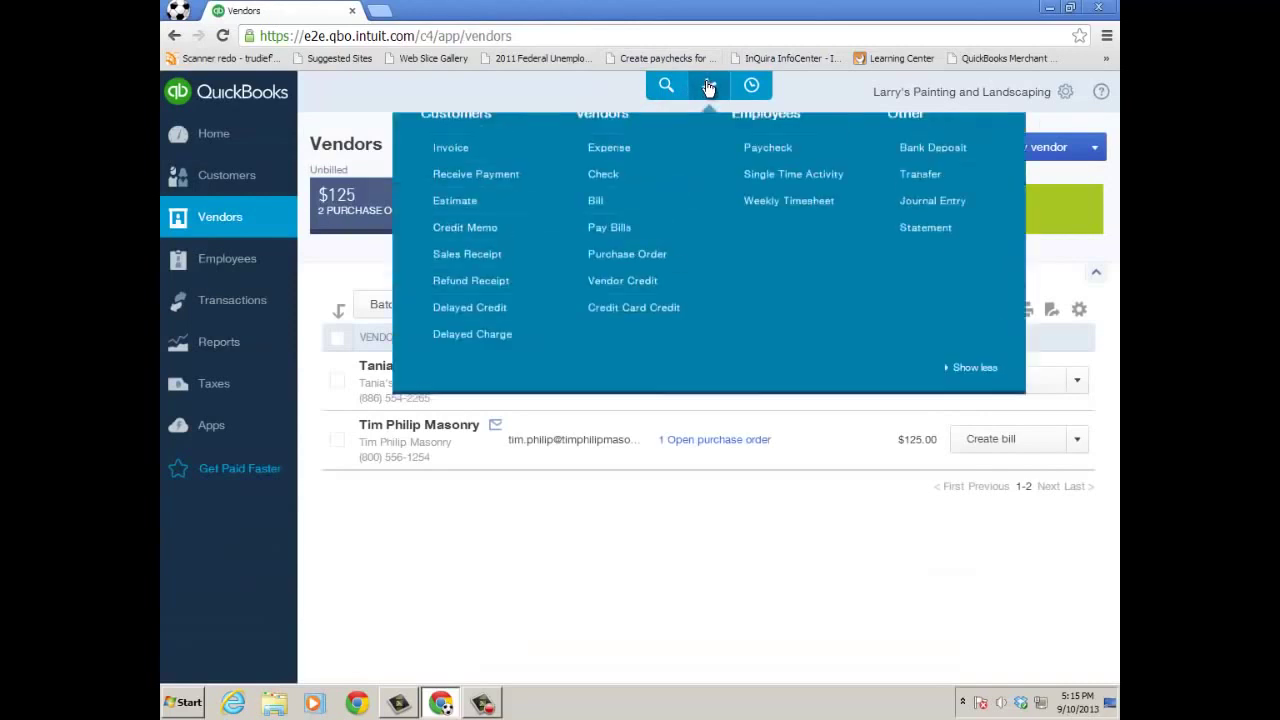
pyautogui.click(594, 265)
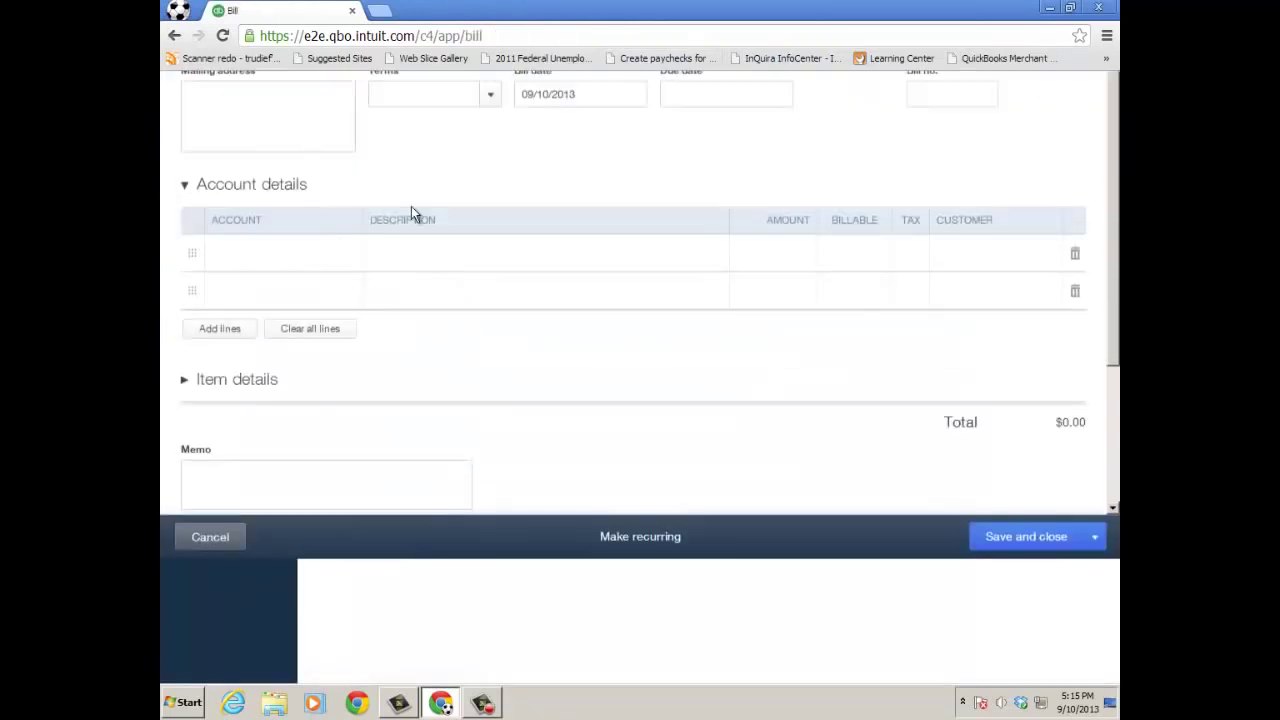
pyautogui.click(365, 145)
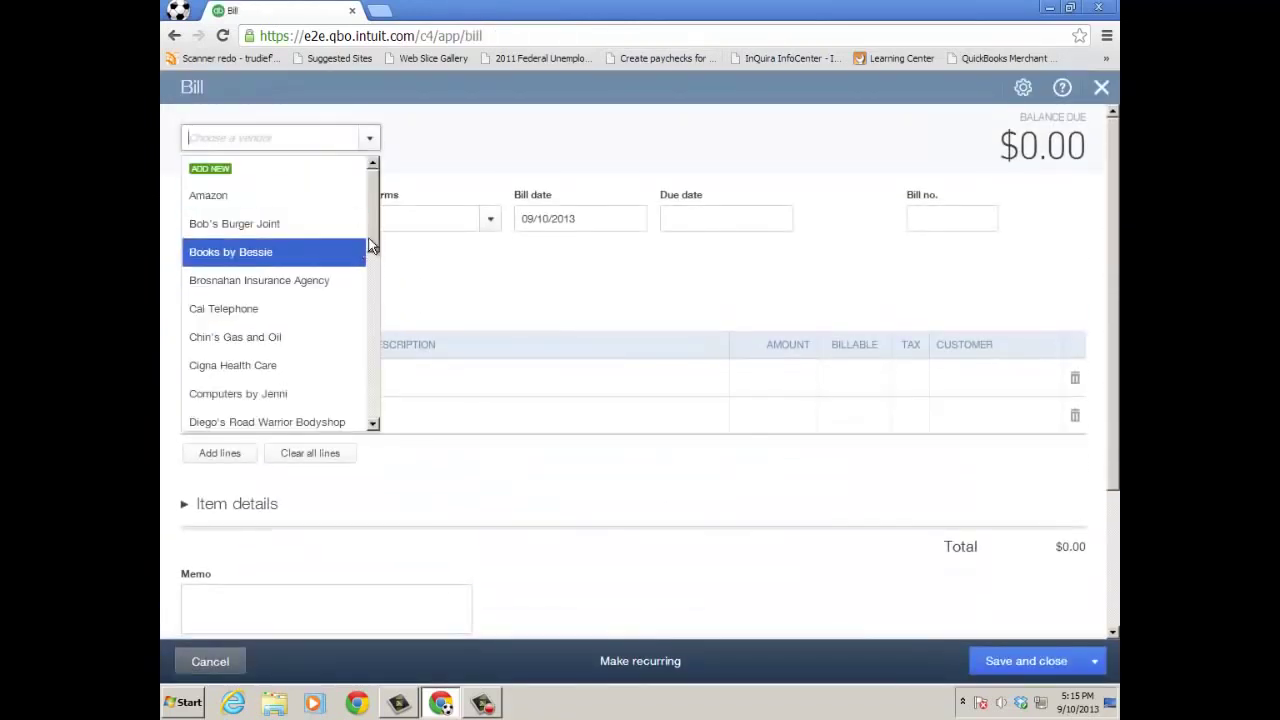
pyautogui.moveTo(369, 245); pyautogui.dragTo(363, 400)
pyautogui.click(334, 390)
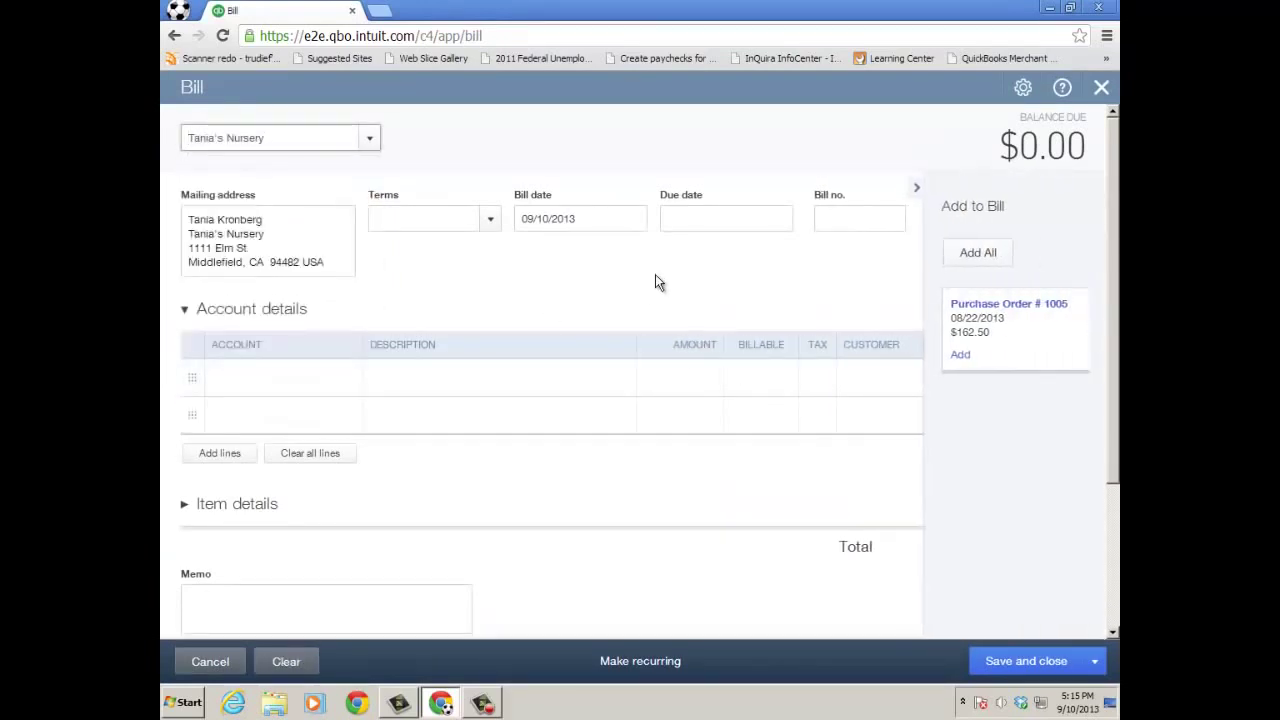
pyautogui.click(958, 354)
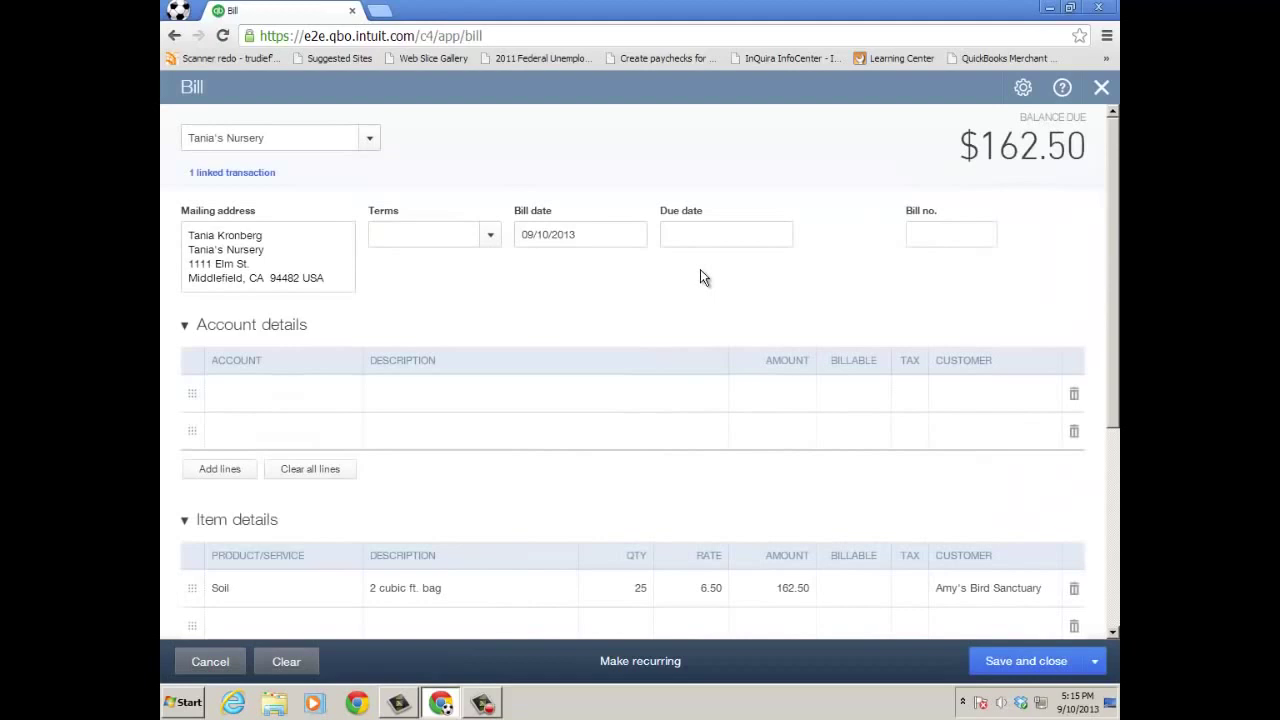
pyautogui.click(213, 664)
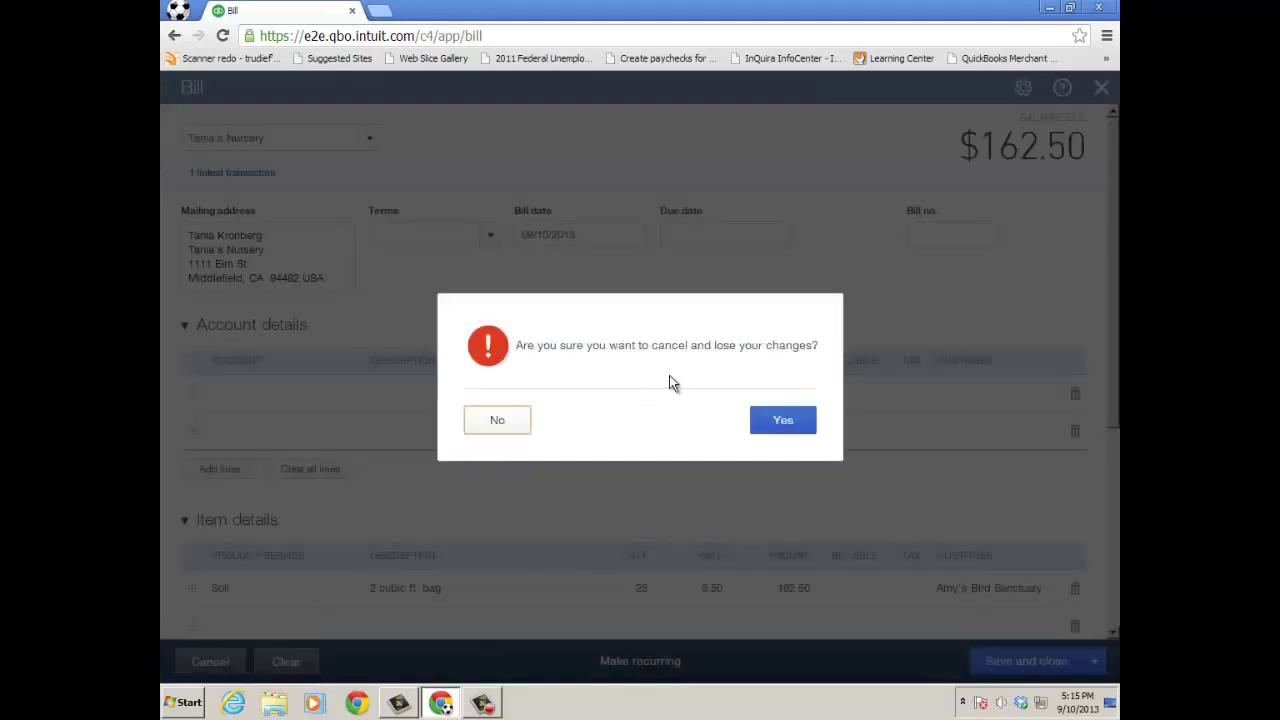
pyautogui.click(800, 421)
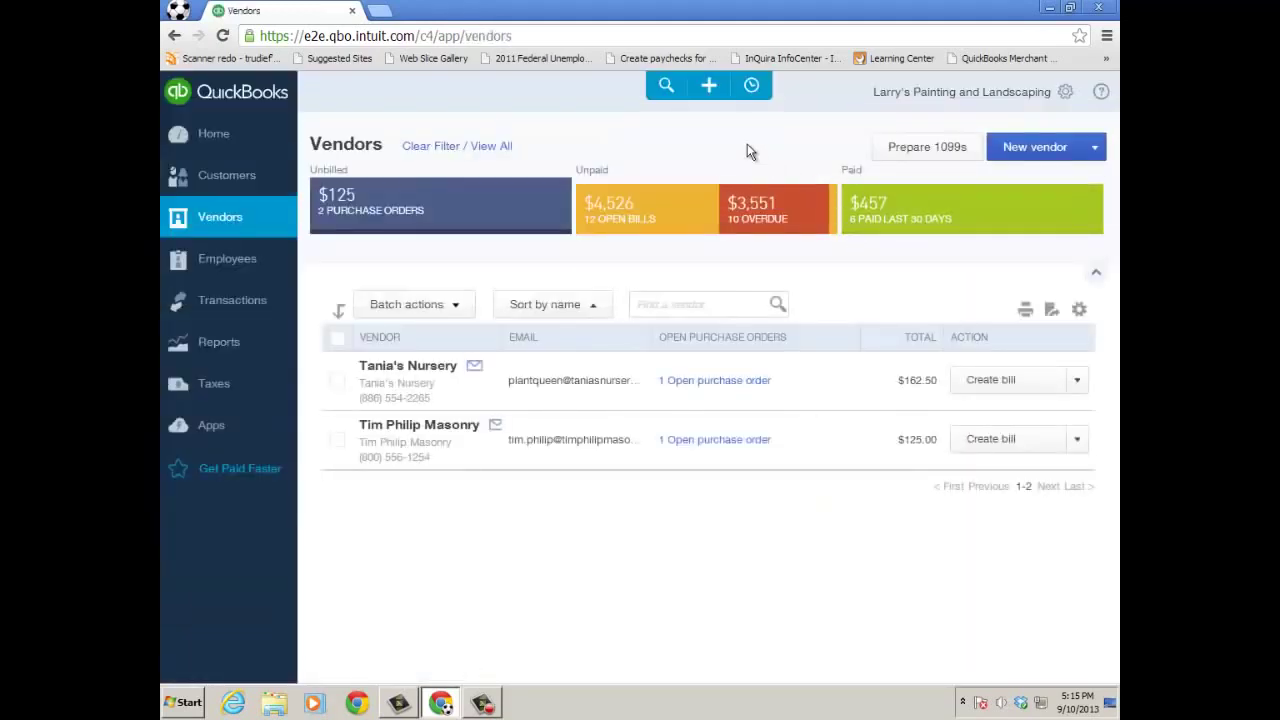
# Filter Vendors to overdue bills and draft a $75 Mastercard payment to Books by Bessie, unsaved
pyautogui.click(760, 215)
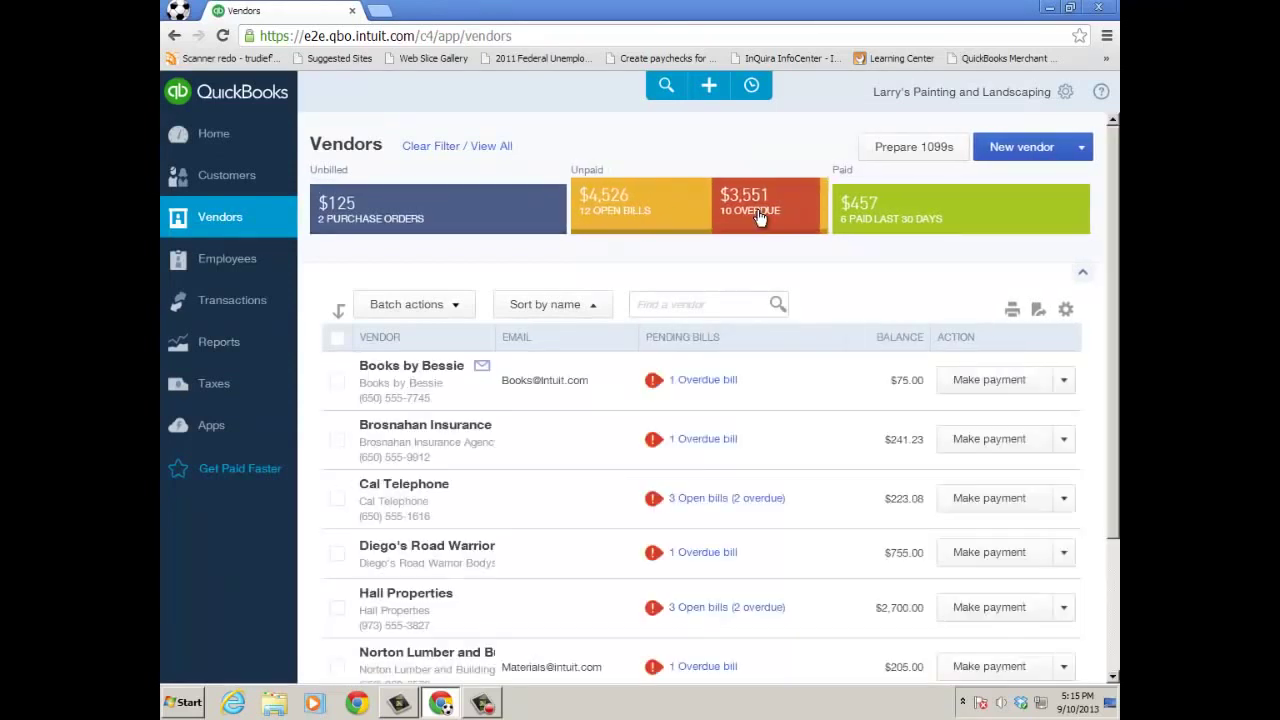
pyautogui.click(968, 380)
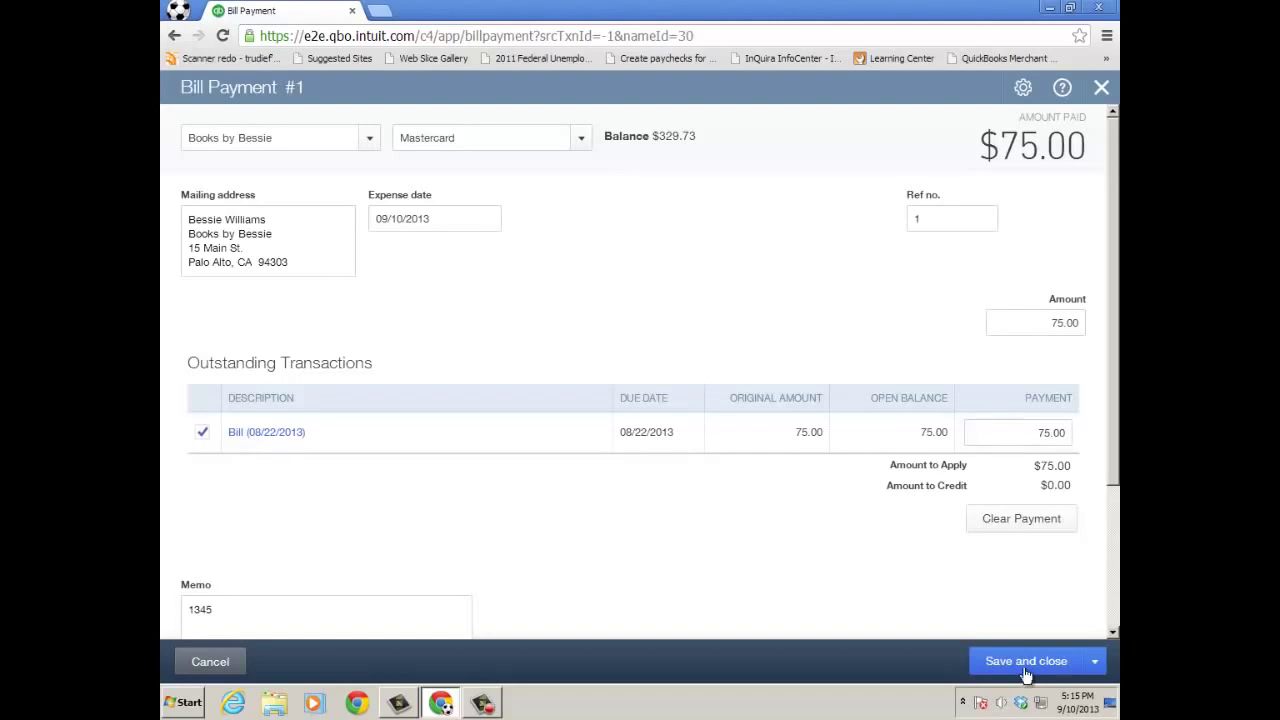
pyautogui.click(1101, 89)
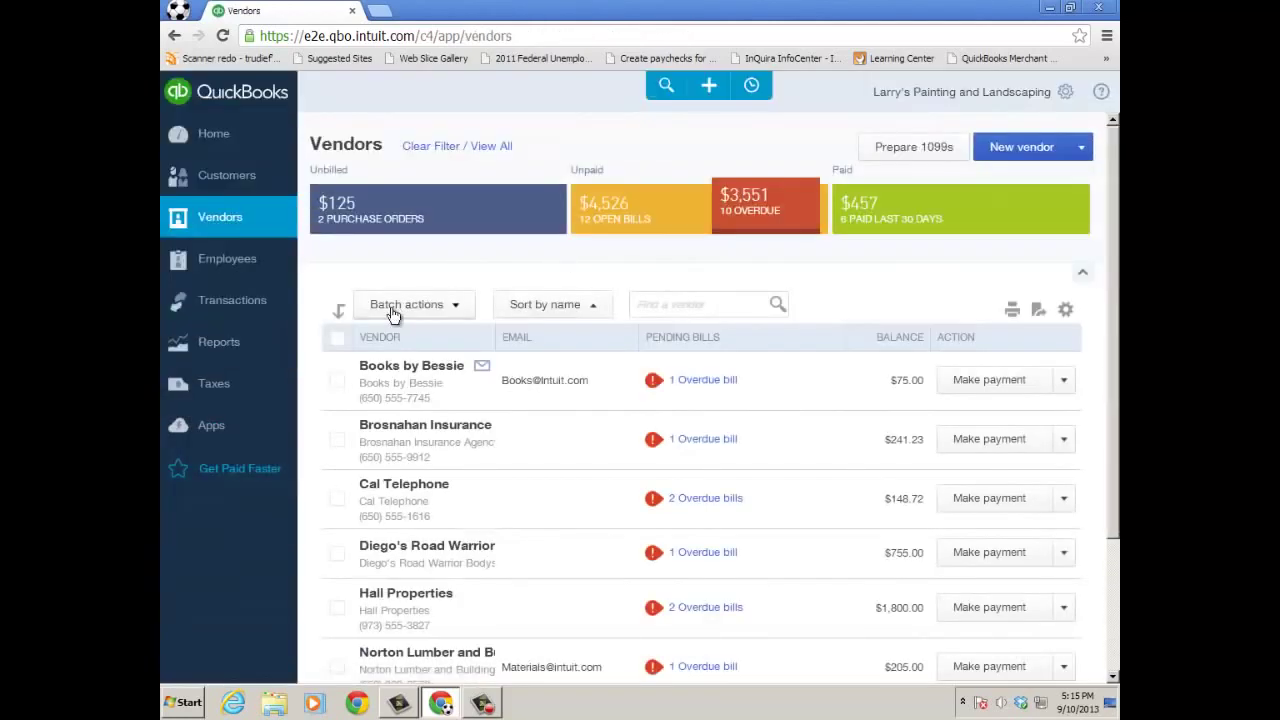
pyautogui.click(238, 262)
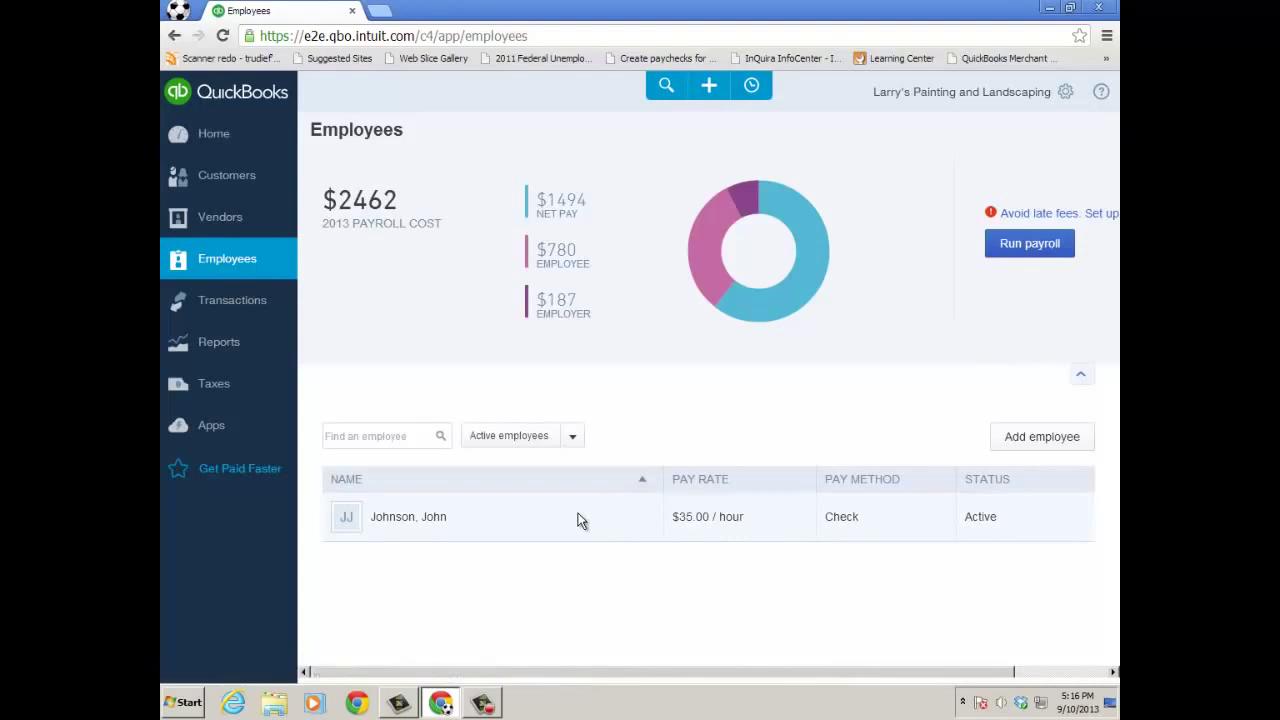
pyautogui.click(1030, 246)
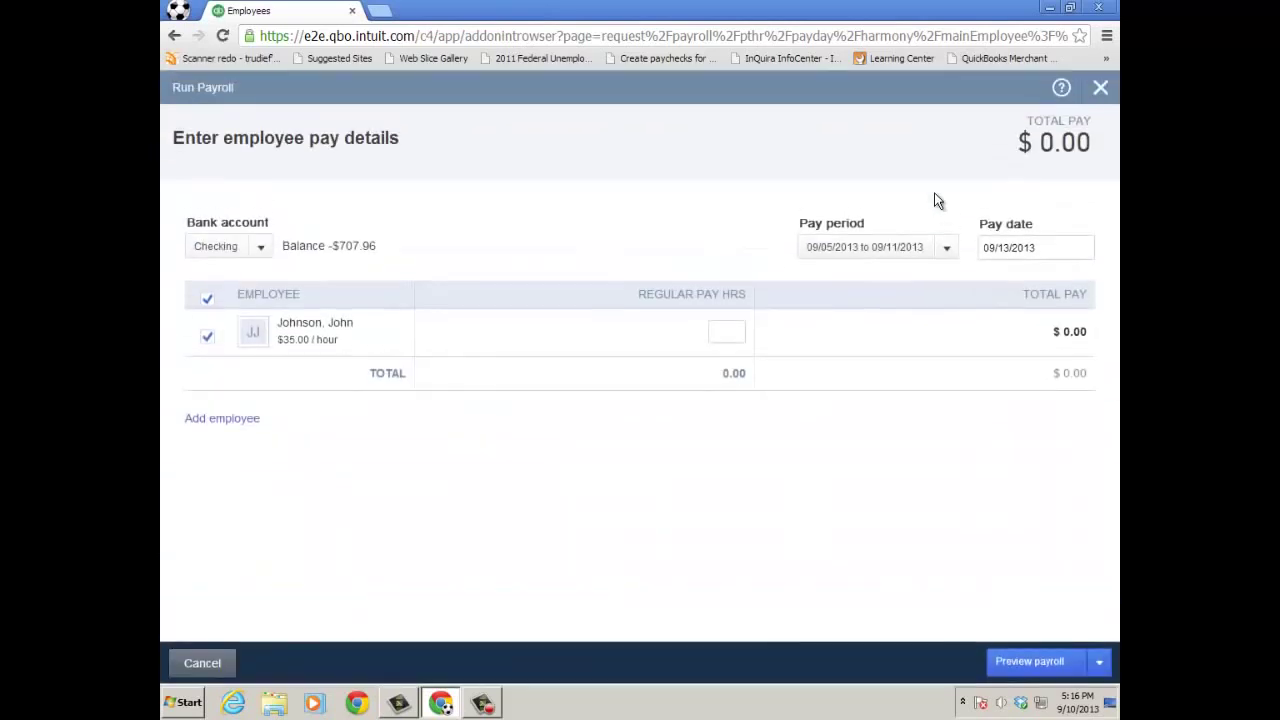
pyautogui.click(726, 333)
pyautogui.write('80')
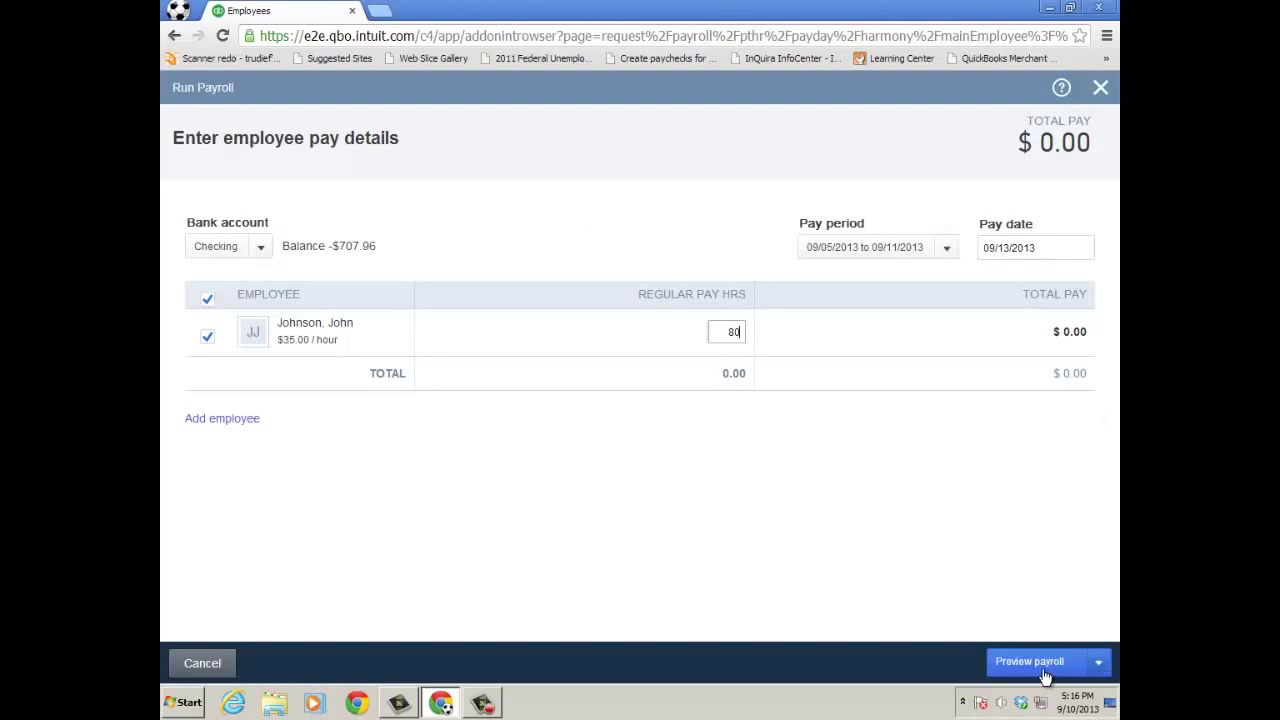
pyautogui.click(1099, 662)
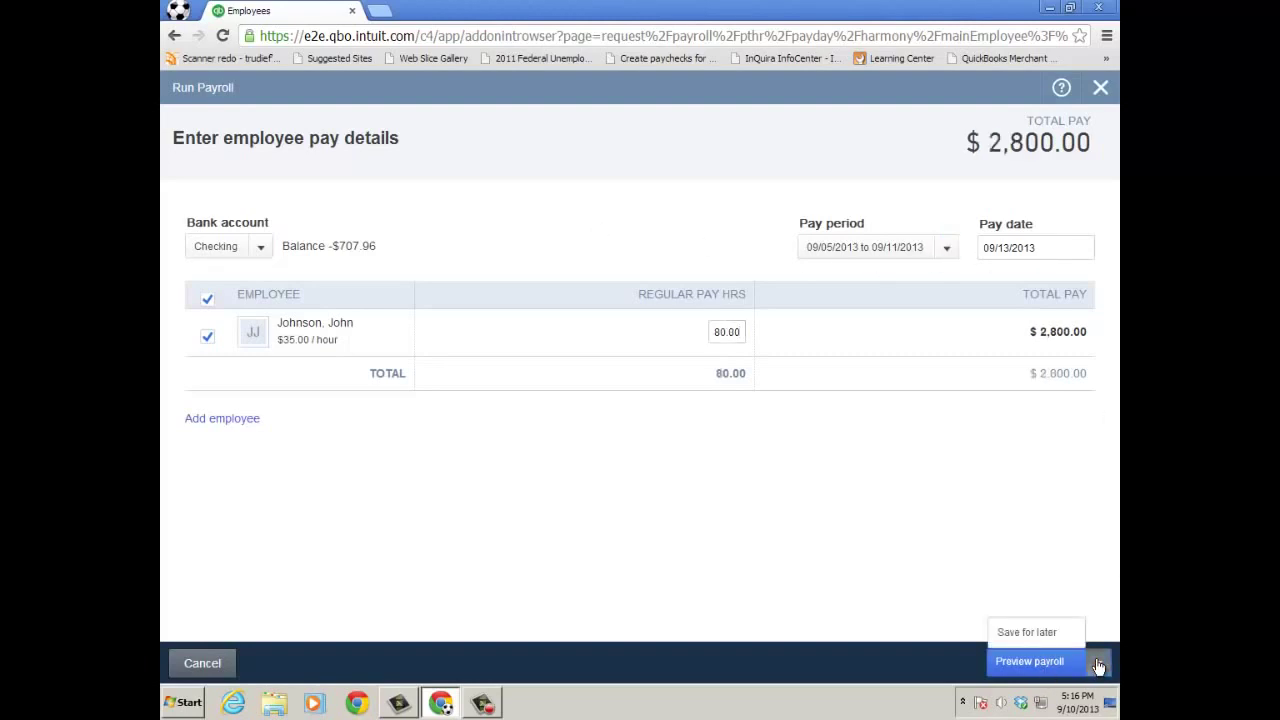
pyautogui.click(1100, 88)
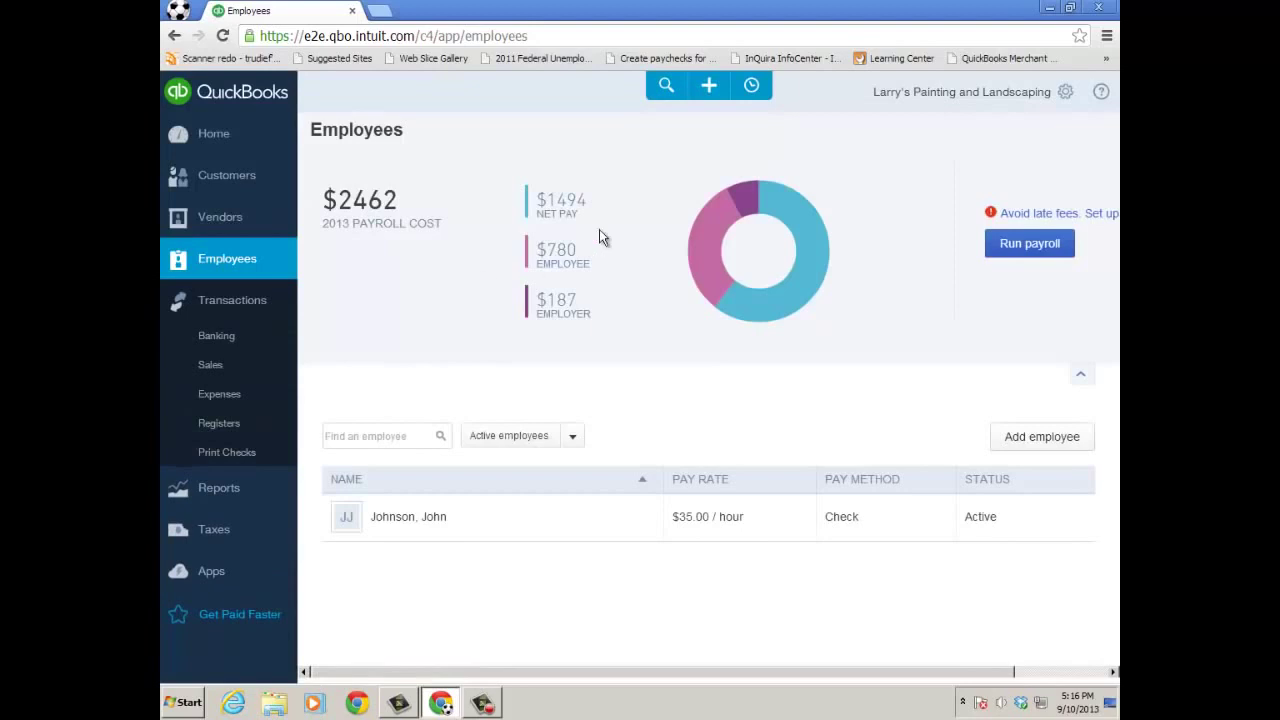
# Visit Banking, return Home, and follow the '12 Transactions need your attention' link
pyautogui.click(708, 88)
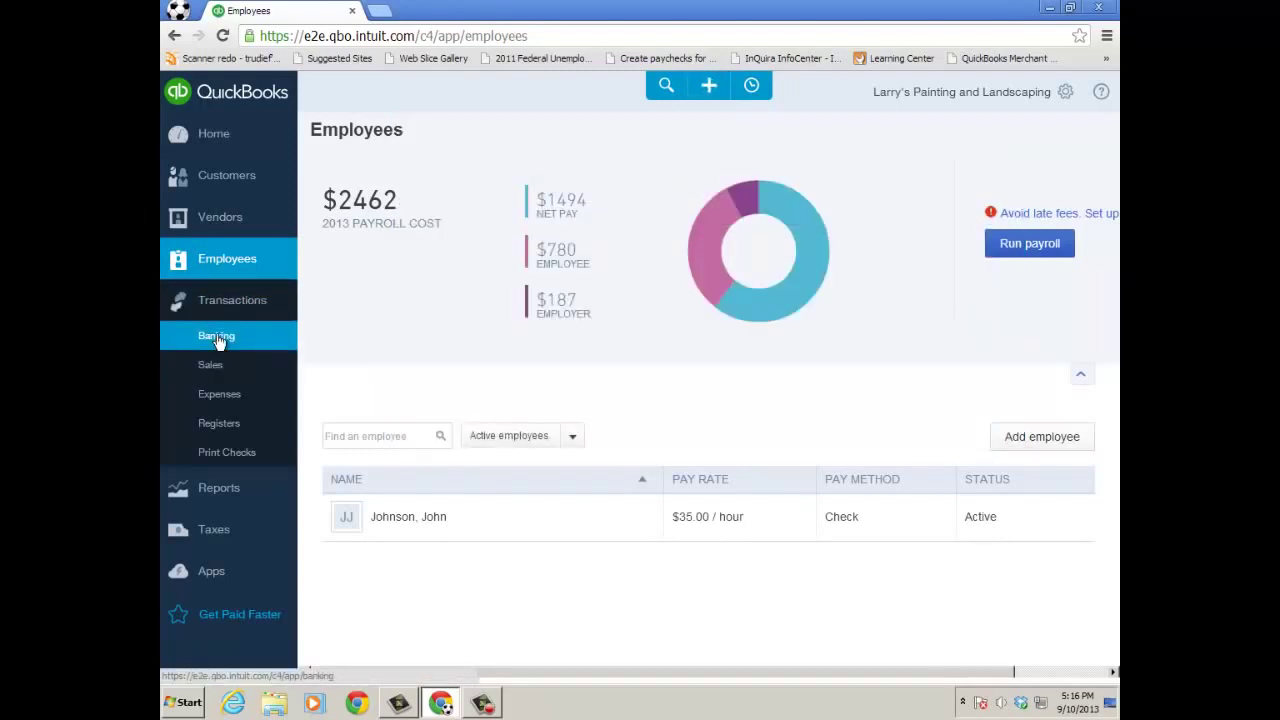
pyautogui.click(217, 338)
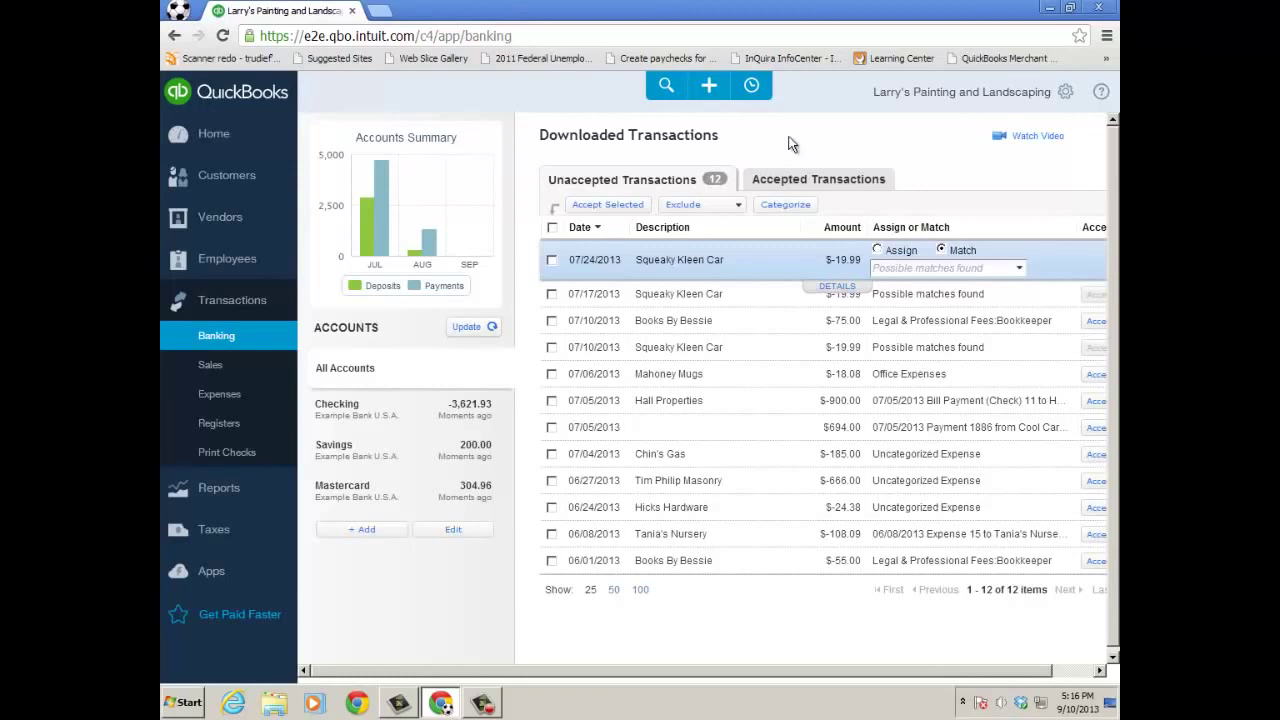
pyautogui.click(214, 140)
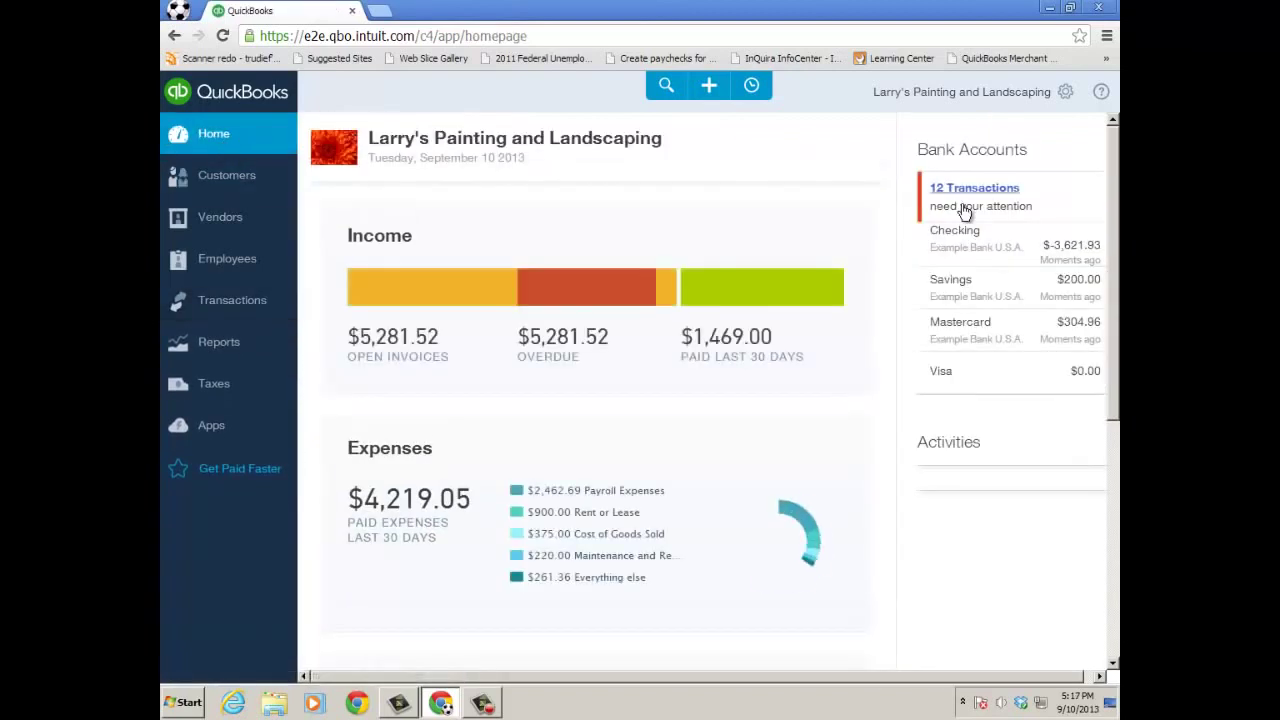
pyautogui.click(966, 195)
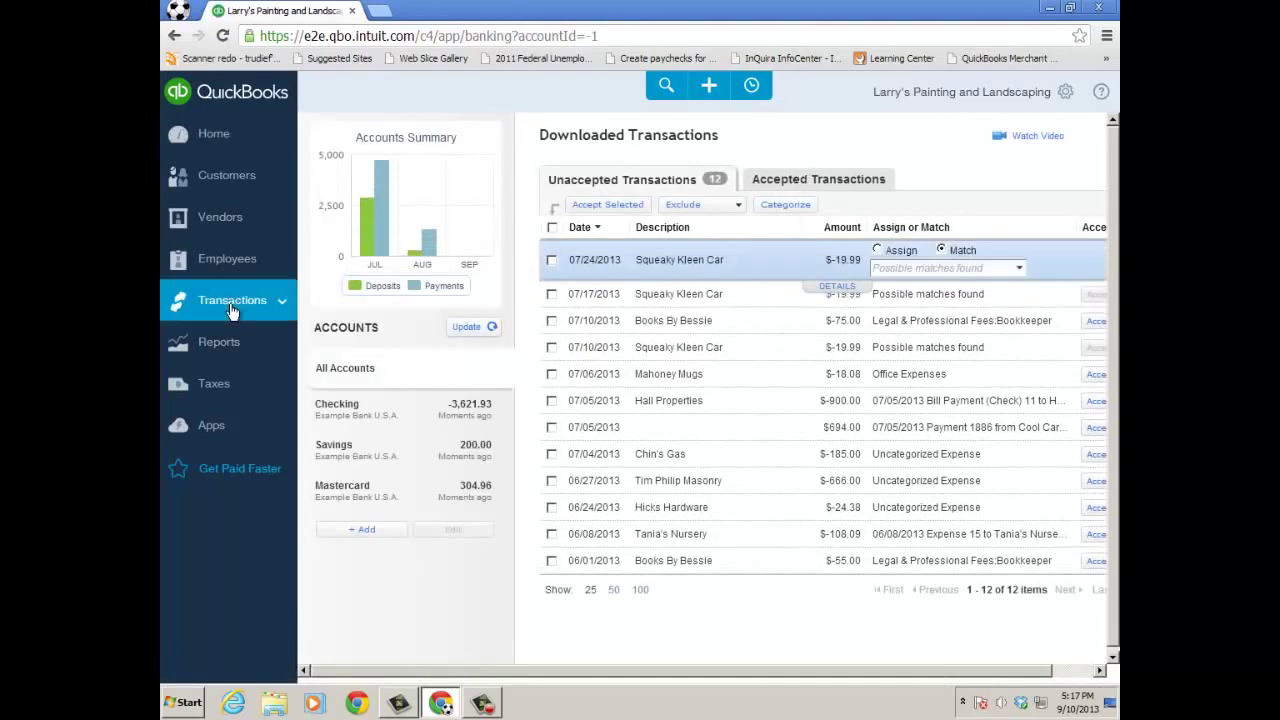
# Browse the Sales transactions filtered to unbilled income, then the Expense transactions list
pyautogui.click(213, 367)
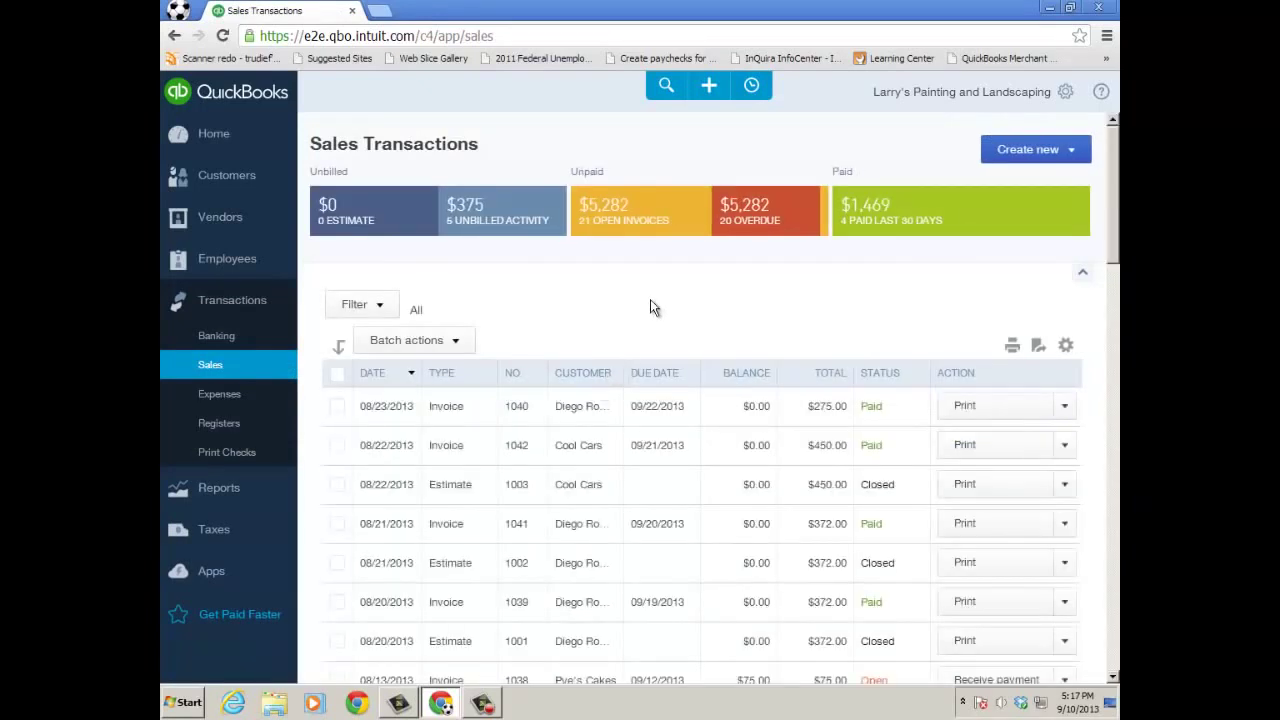
pyautogui.click(1070, 152)
pyautogui.click(490, 225)
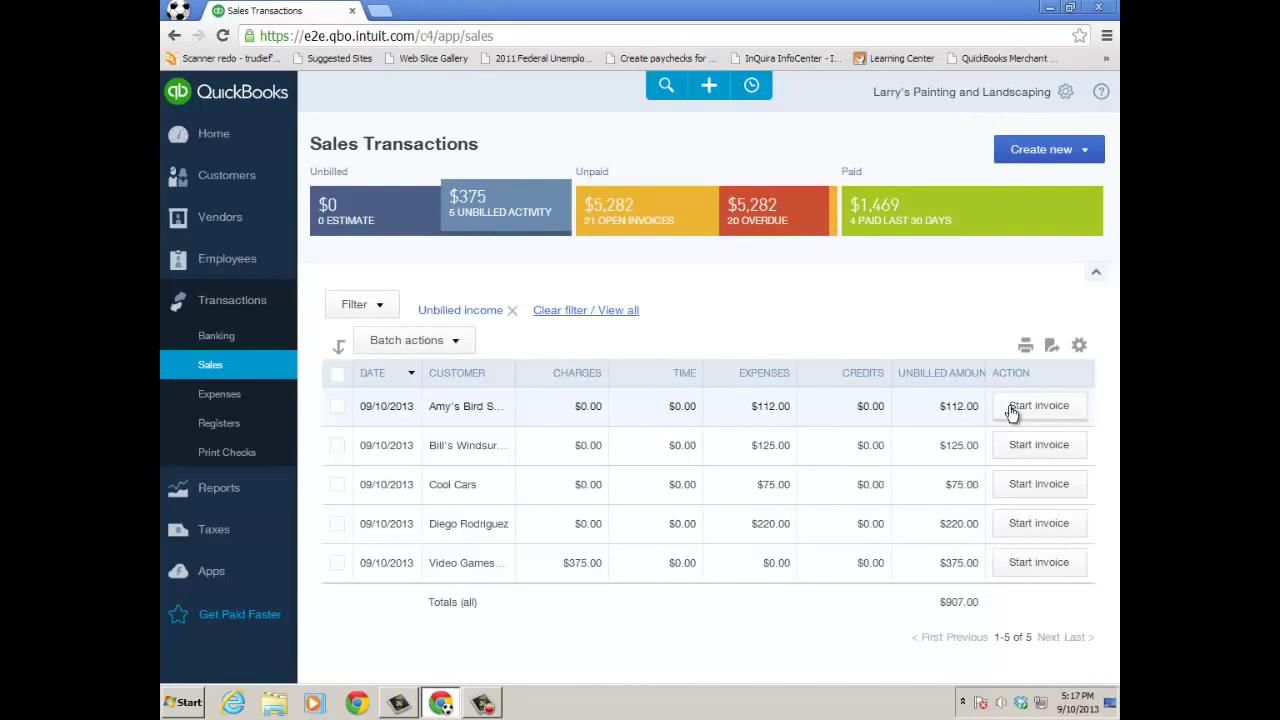
pyautogui.click(219, 394)
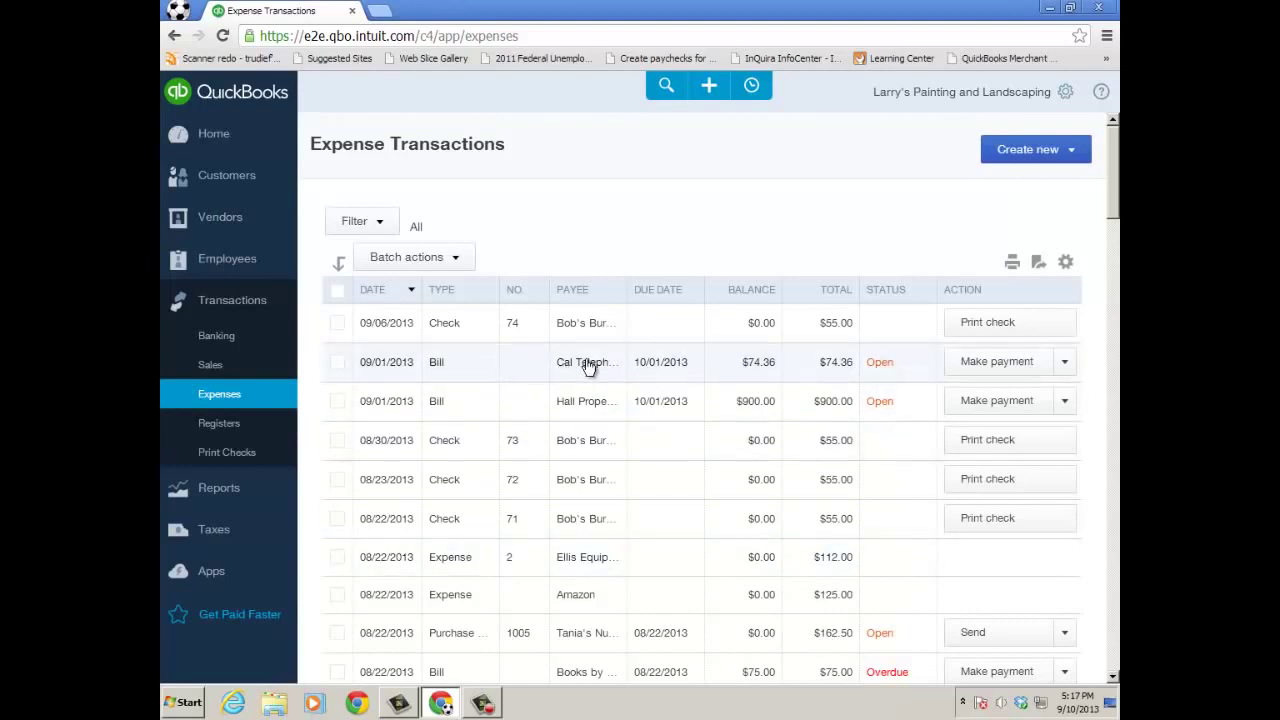
# Draft a payment to Cal Telephone for its 08/26/2013 bill, then discard it unsaved
pyautogui.click(710, 92)
pyautogui.click(592, 240)
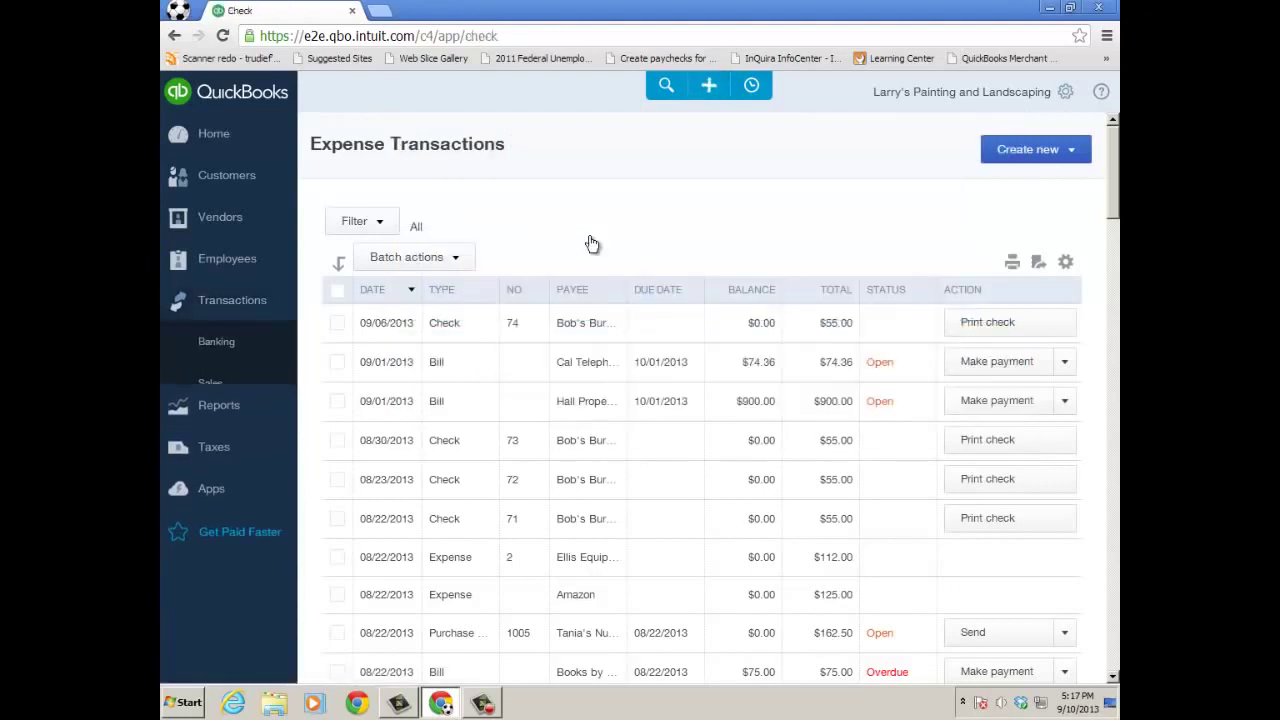
pyautogui.click(369, 141)
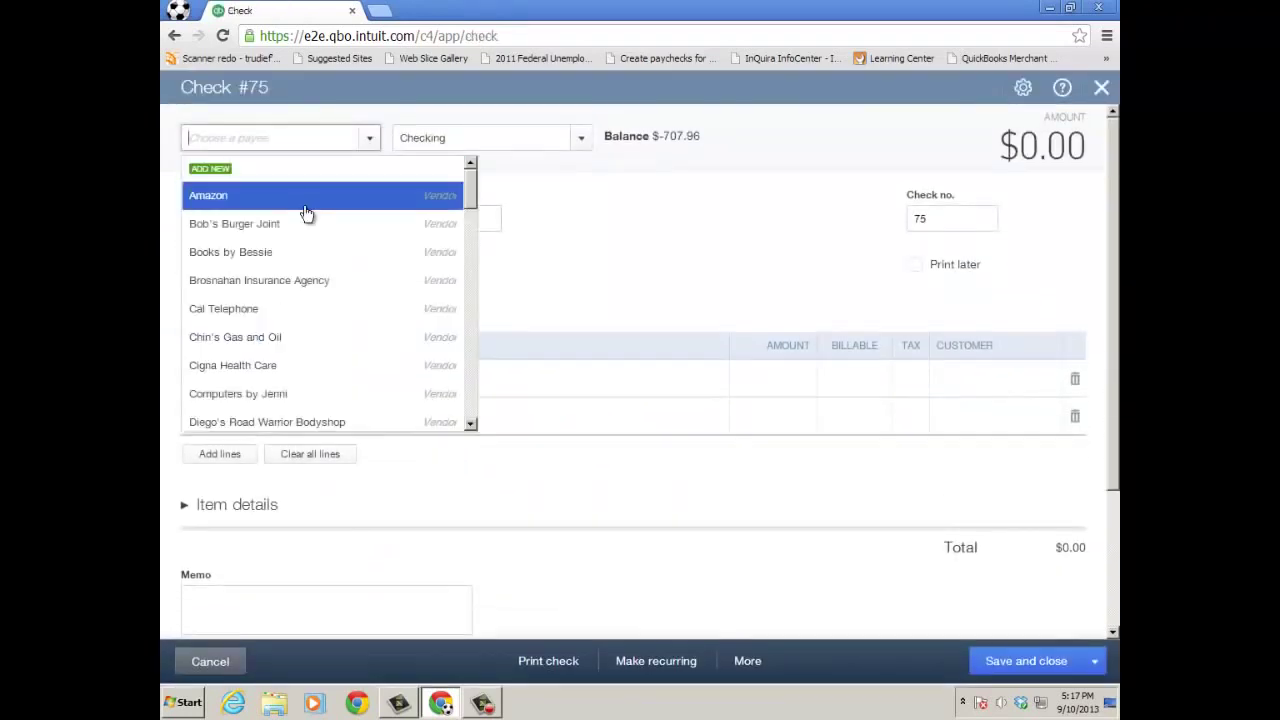
pyautogui.click(250, 312)
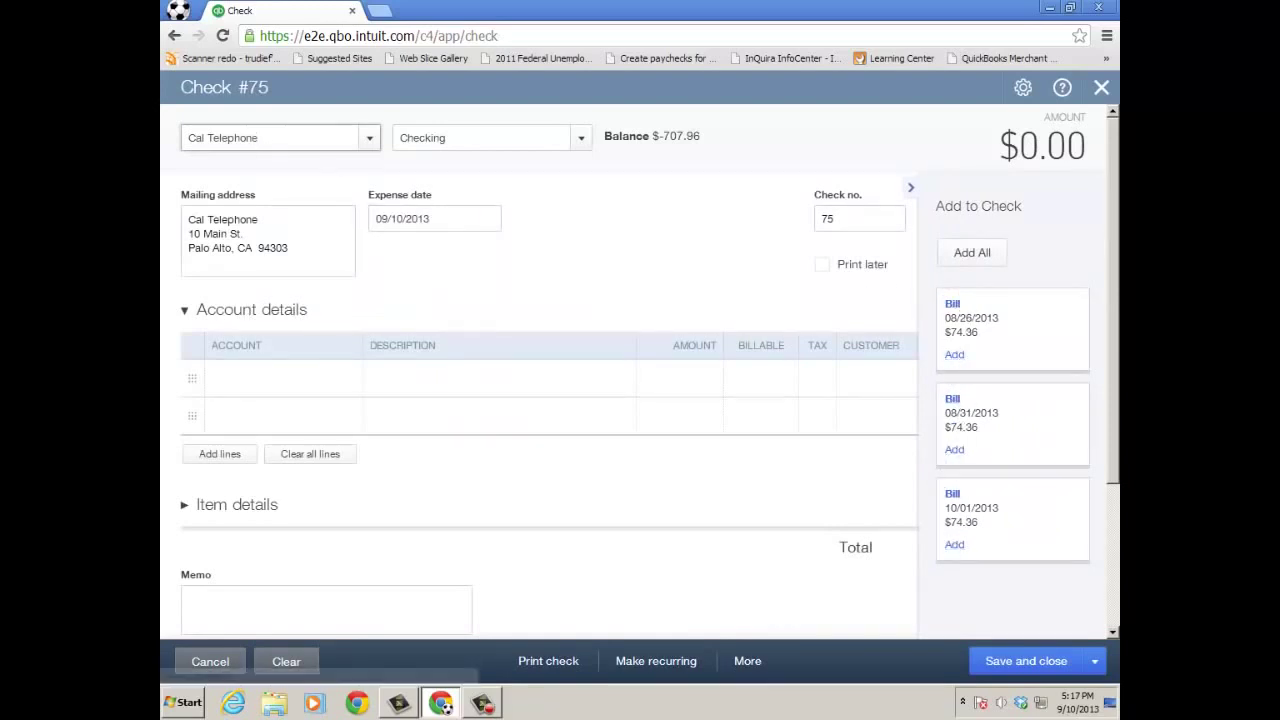
pyautogui.click(955, 356)
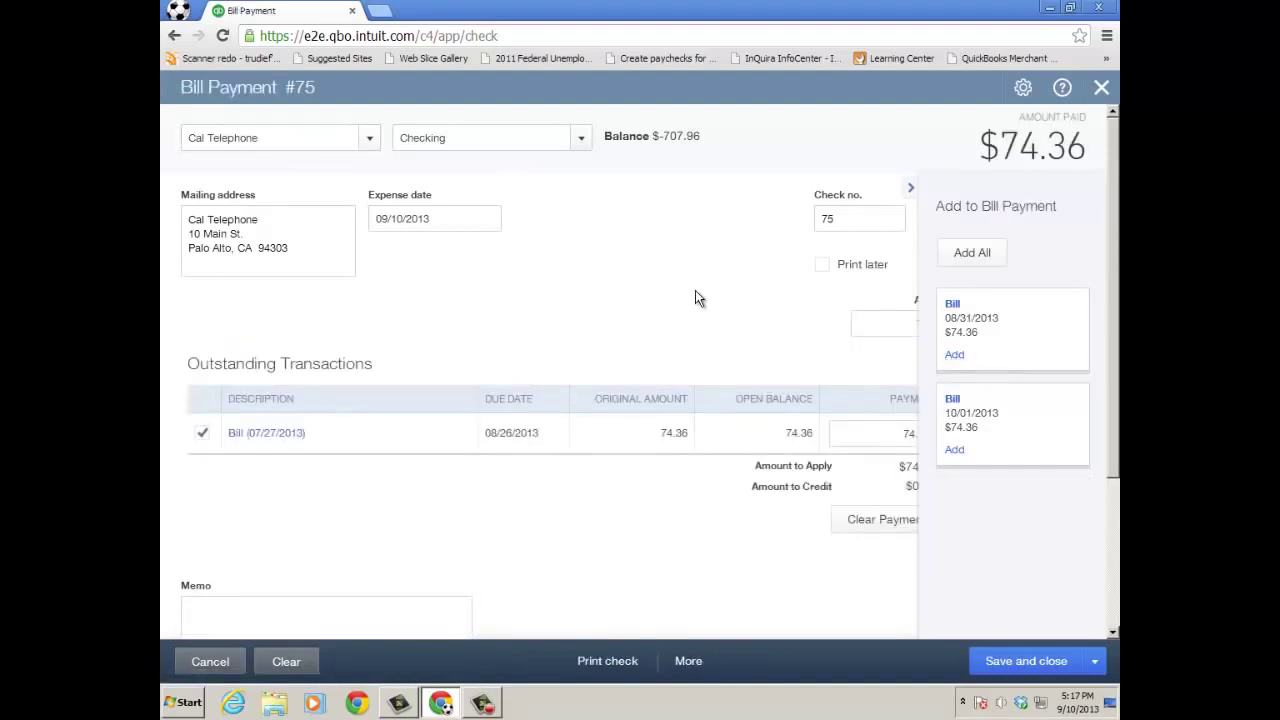
pyautogui.click(1101, 88)
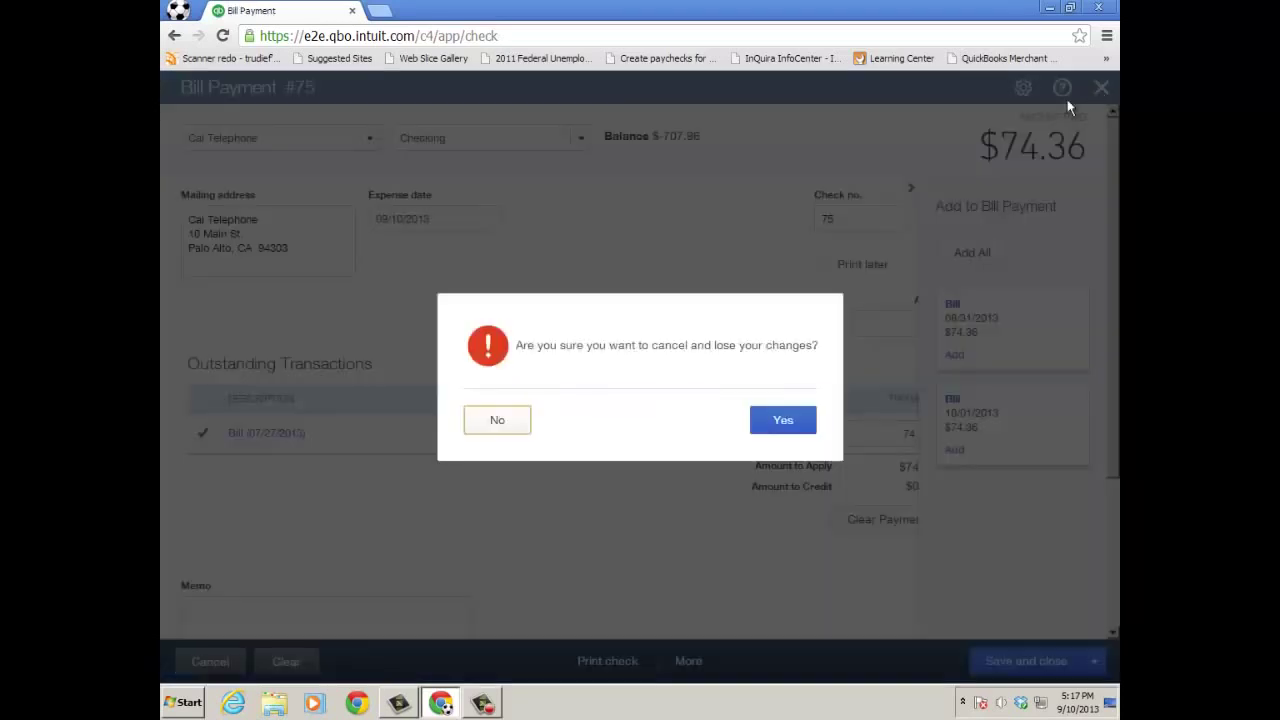
pyautogui.click(783, 419)
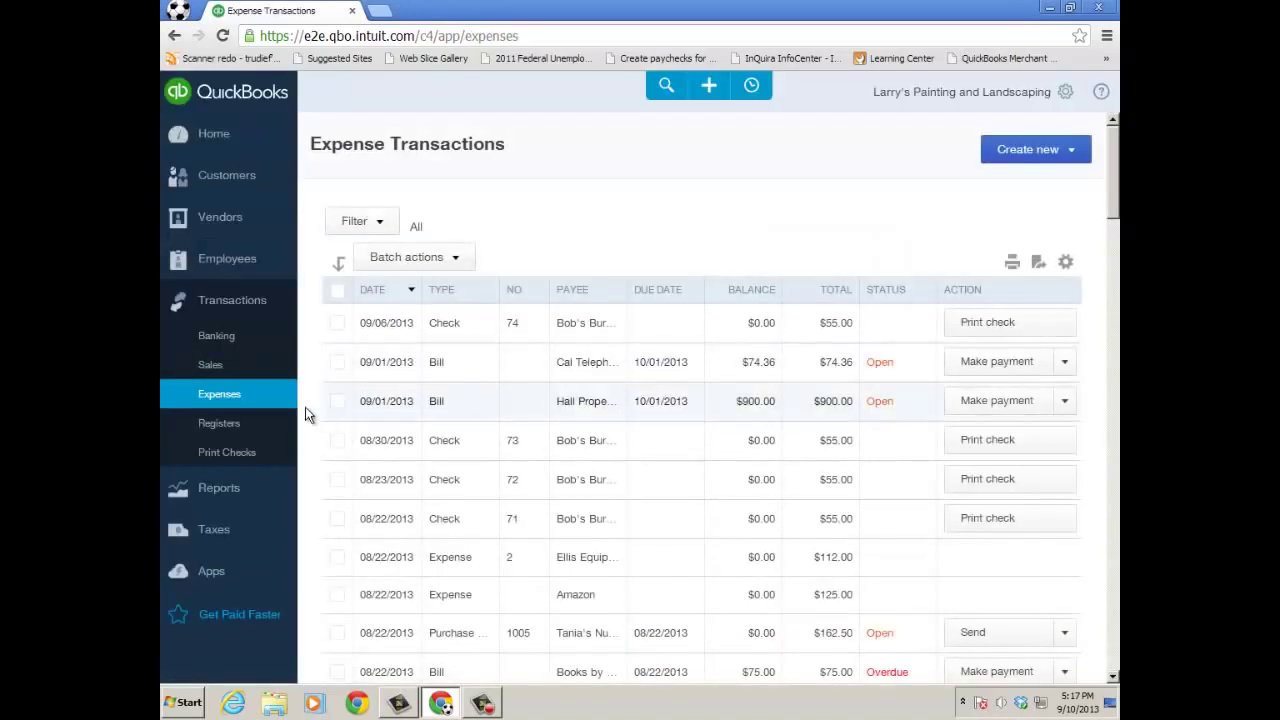
# Open the Registers list, then the Reports overview, scrolling through its contents
pyautogui.click(226, 426)
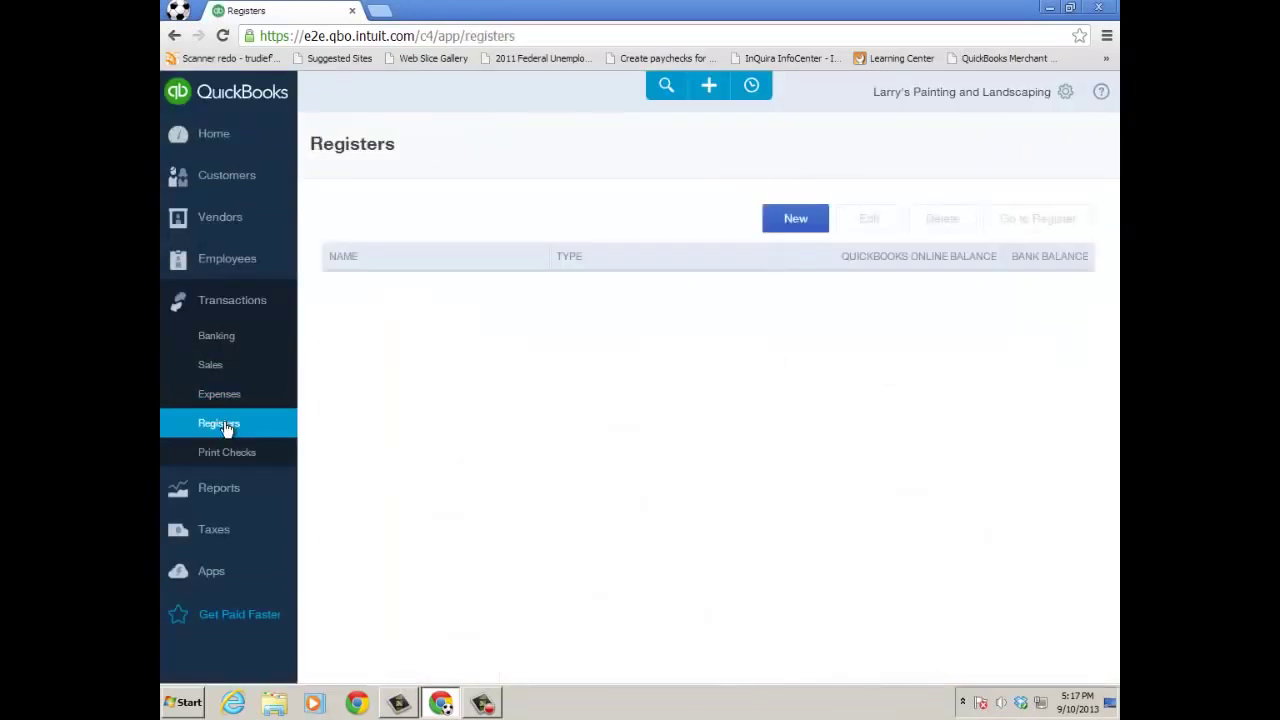
pyautogui.click(226, 490)
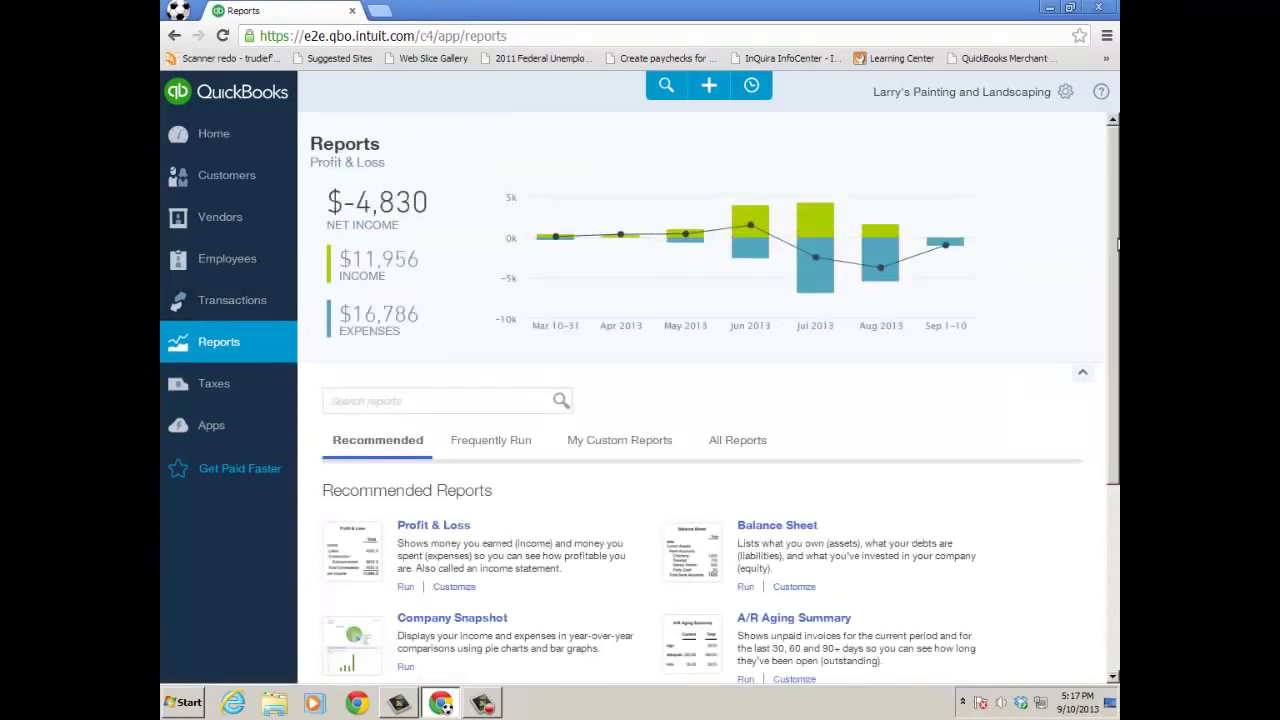
pyautogui.scroll(-2, 1116, 256)
pyautogui.scroll(-2, 713, 405)
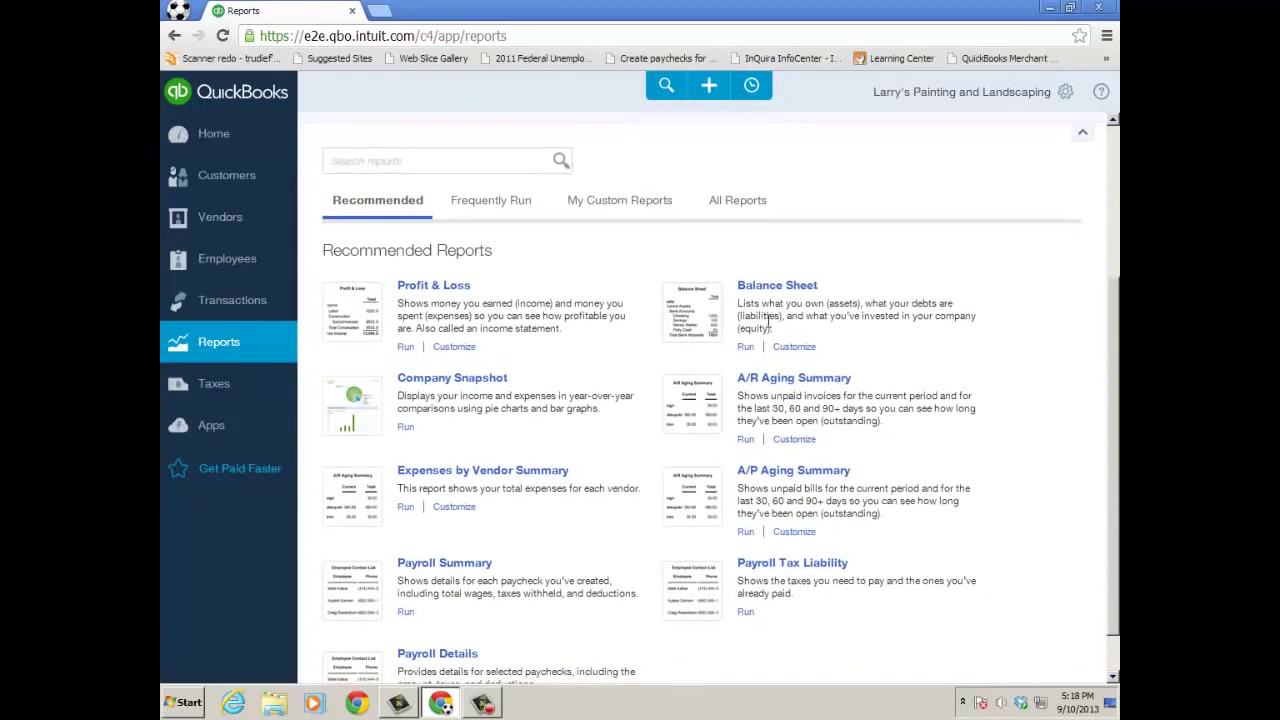
# Browse All Reports, Review Sales, Frequently Run and My Custom Reports, then return to Recommended
pyautogui.click(737, 207)
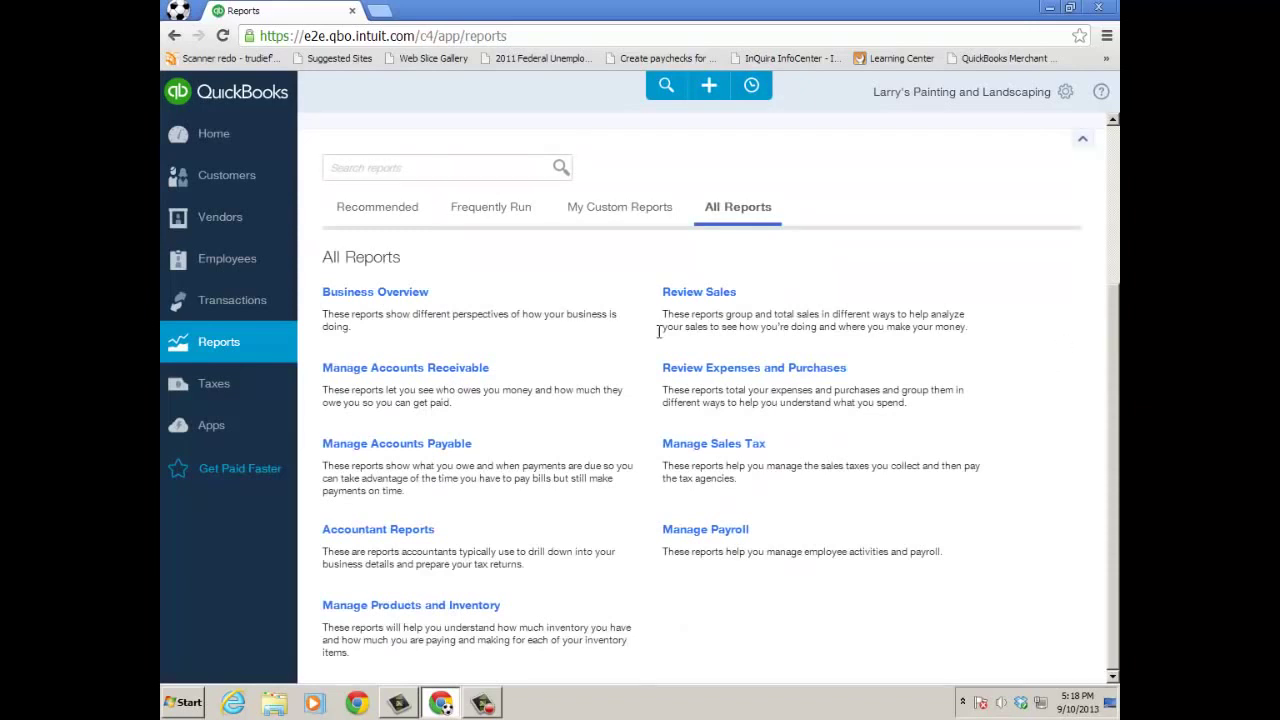
pyautogui.click(684, 293)
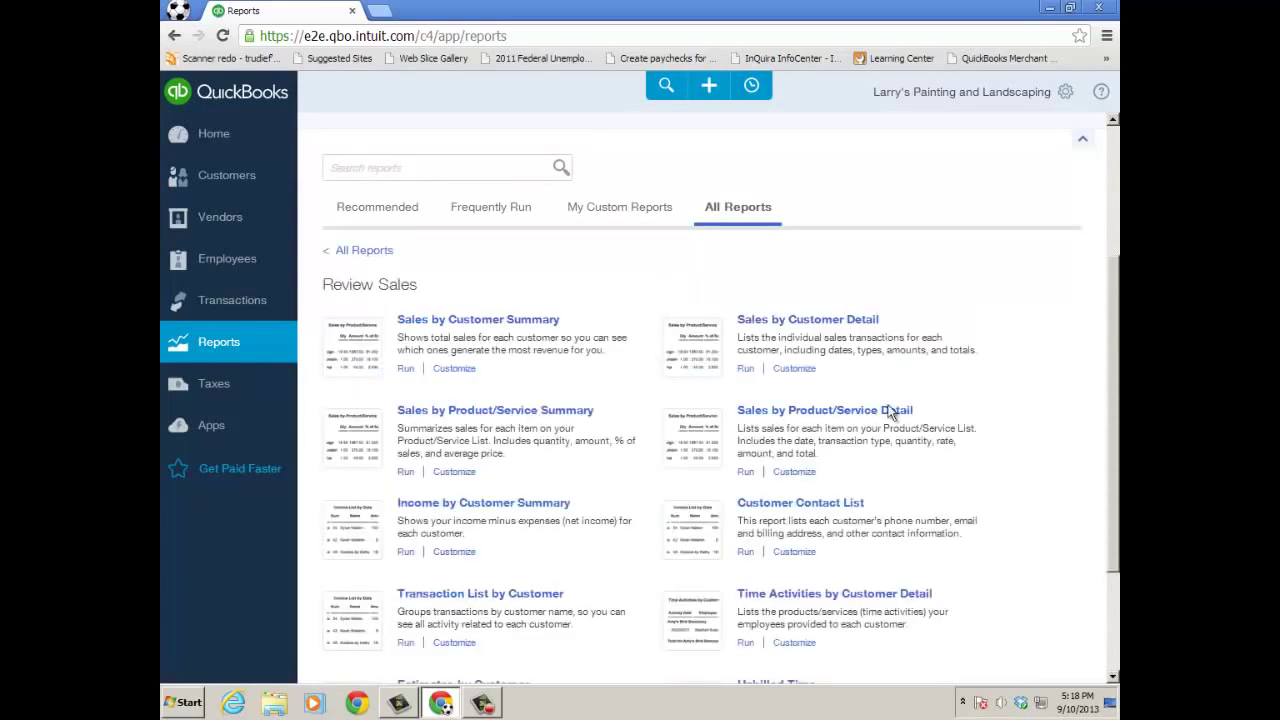
pyautogui.scroll(-2, 1073, 531)
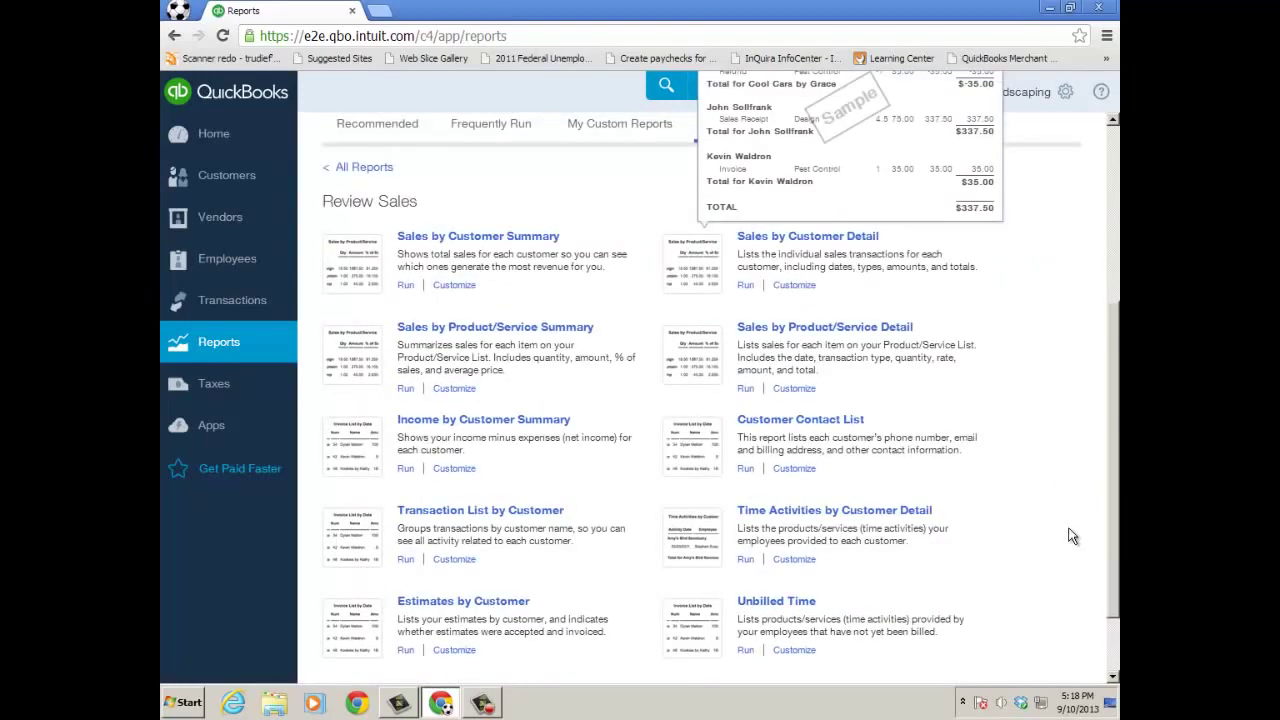
pyautogui.scroll(-3, 1055, 598)
pyautogui.scroll(10, 1055, 598)
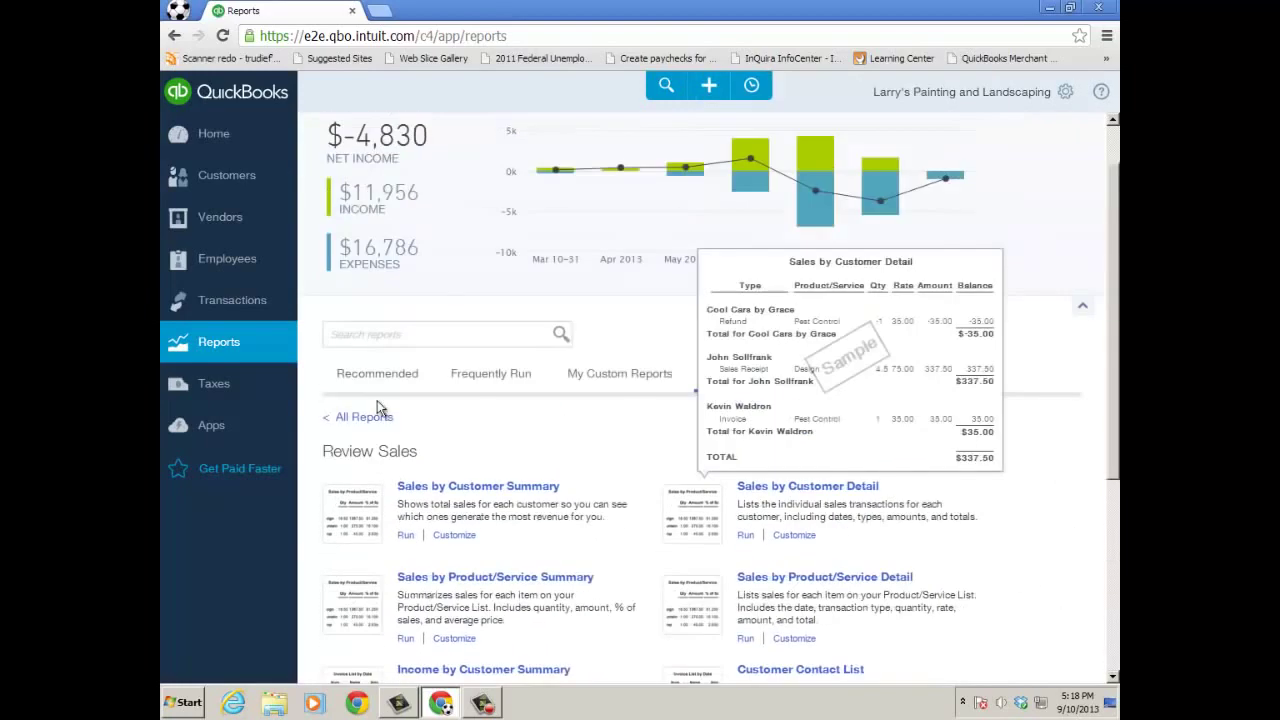
pyautogui.click(482, 374)
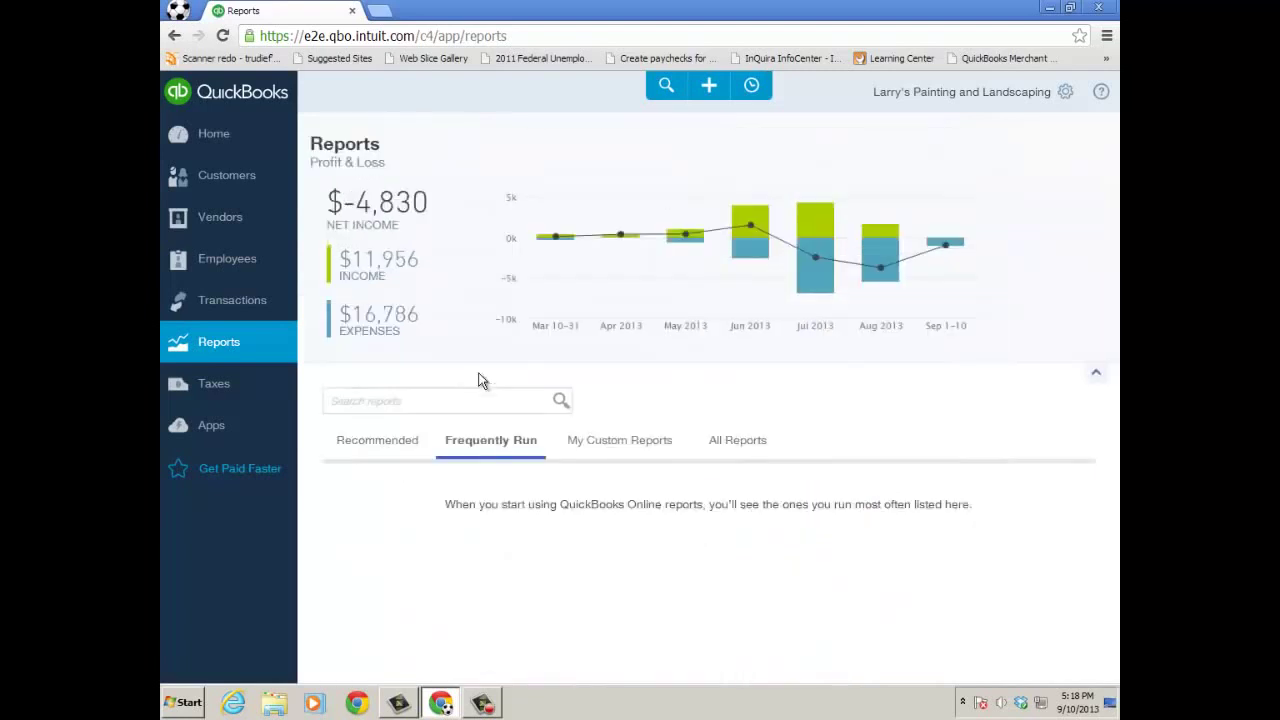
pyautogui.click(598, 443)
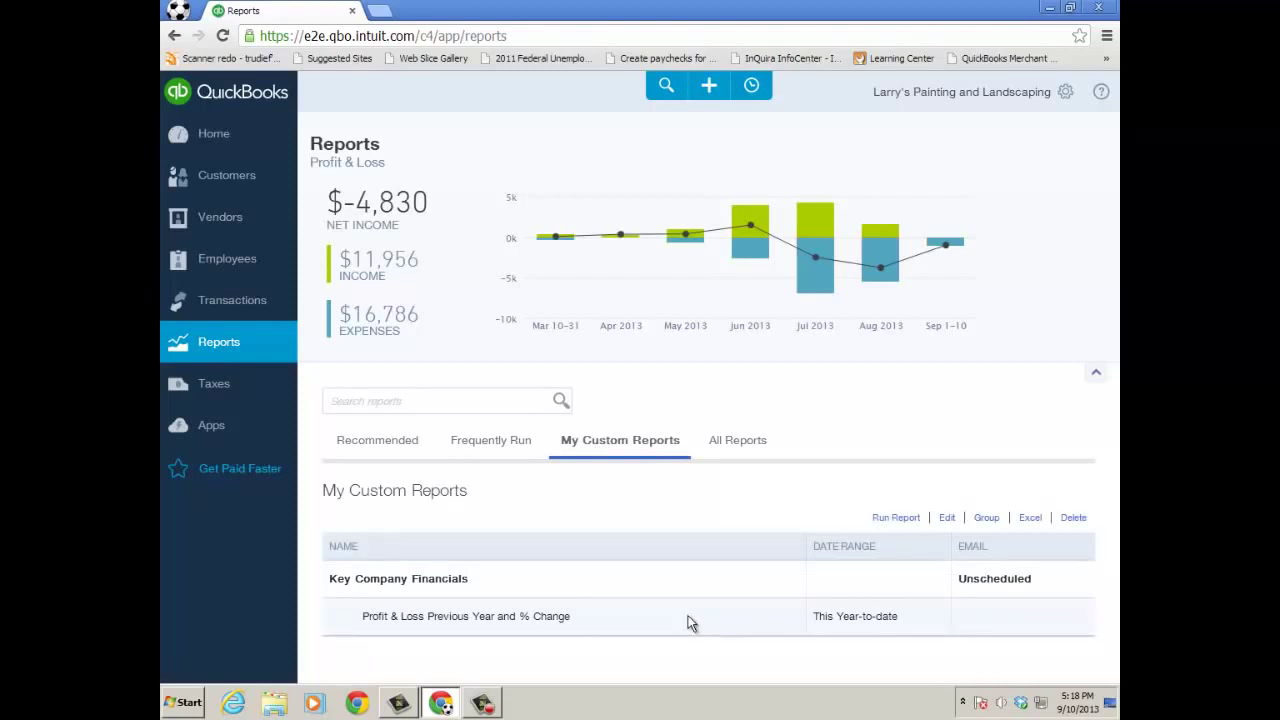
pyautogui.click(372, 443)
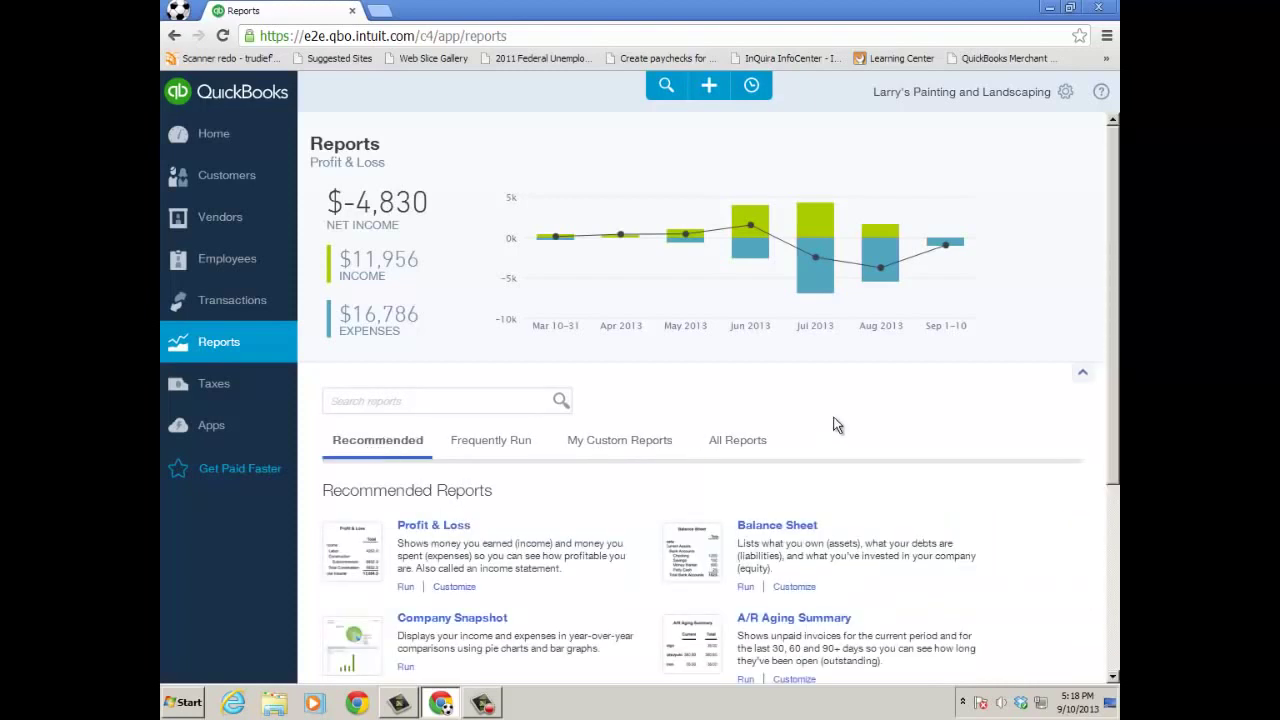
# Check agency balances in the Sales Tax Center, then return to the Home dashboard
pyautogui.click(236, 385)
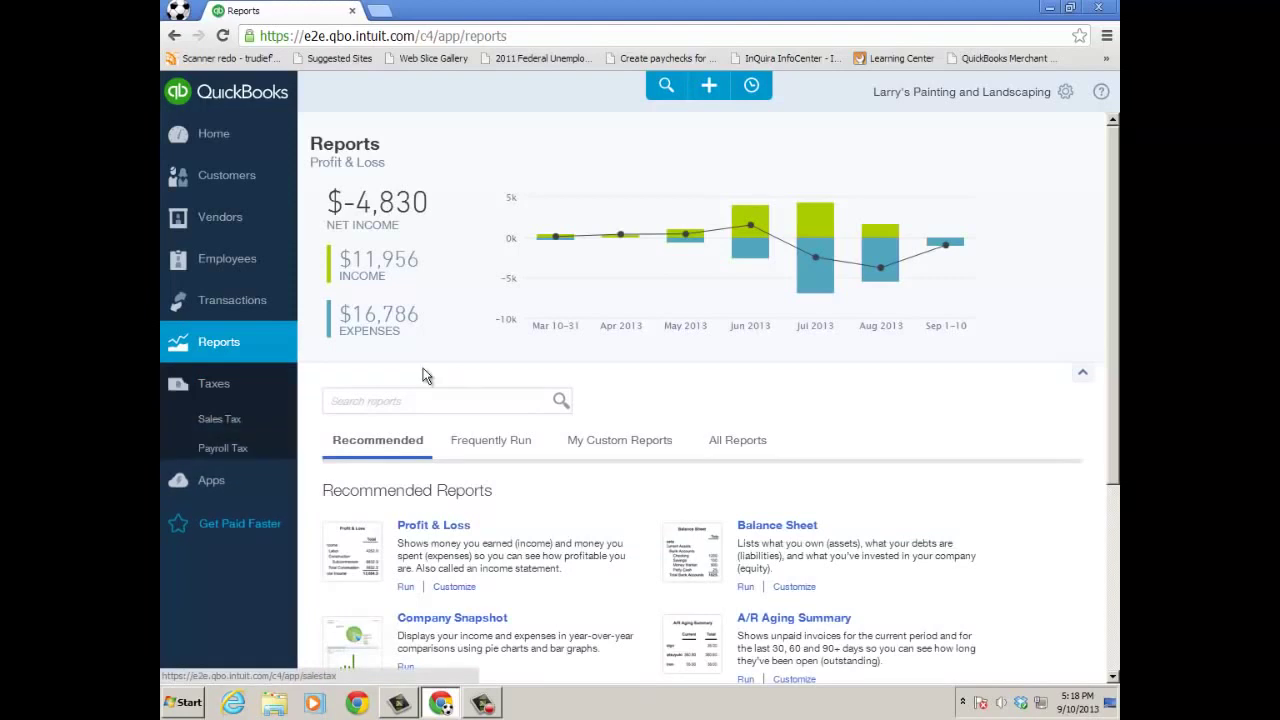
pyautogui.click(229, 425)
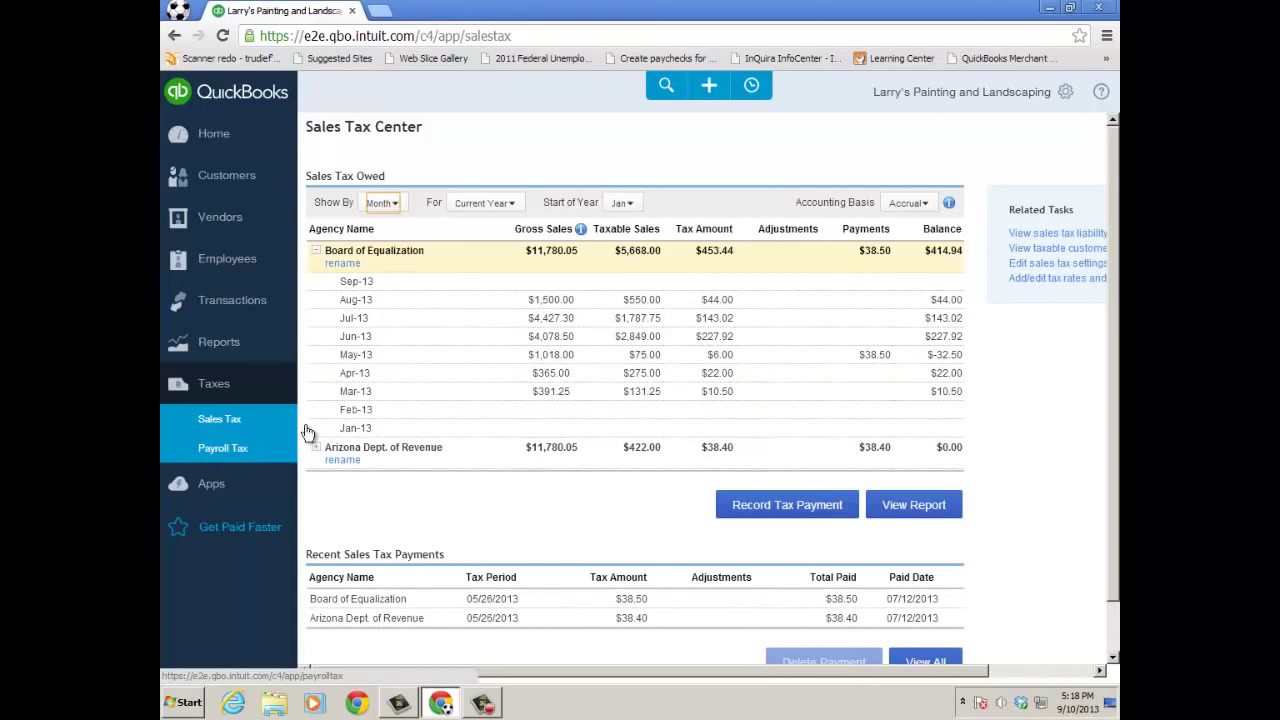
pyautogui.click(213, 133)
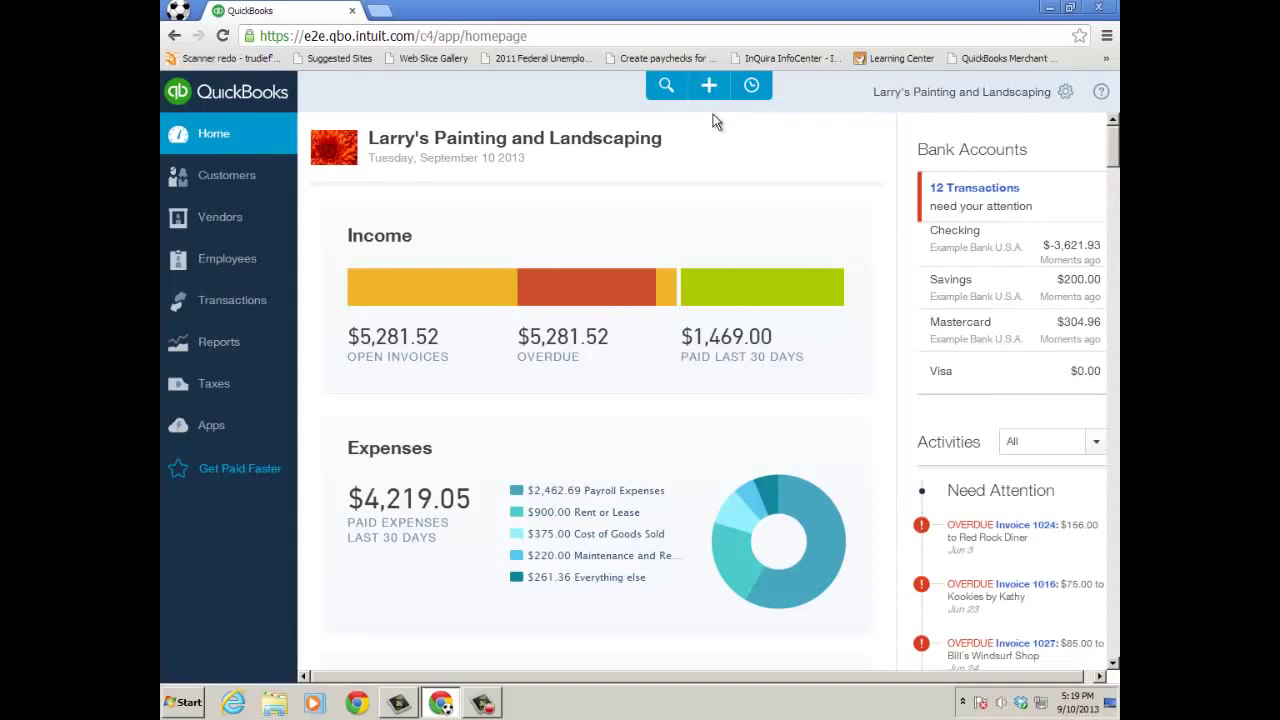
pyautogui.click(666, 88)
pyautogui.click(608, 212)
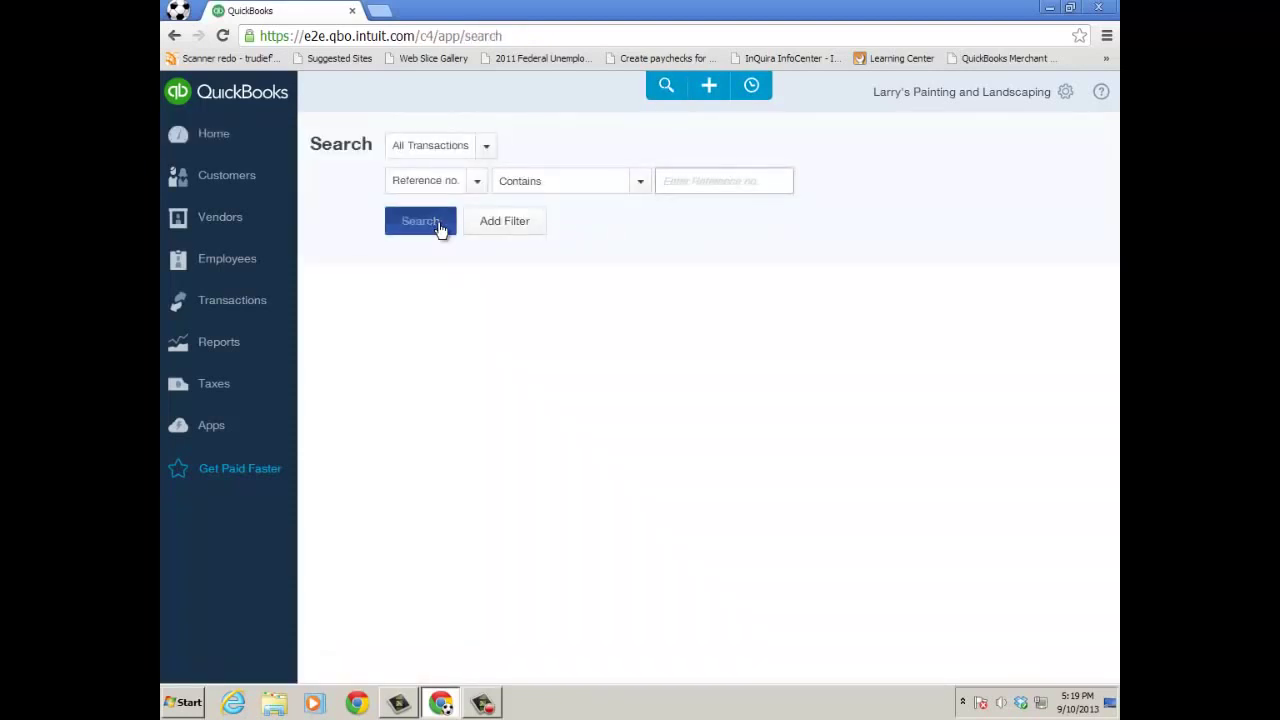
pyautogui.click(443, 228)
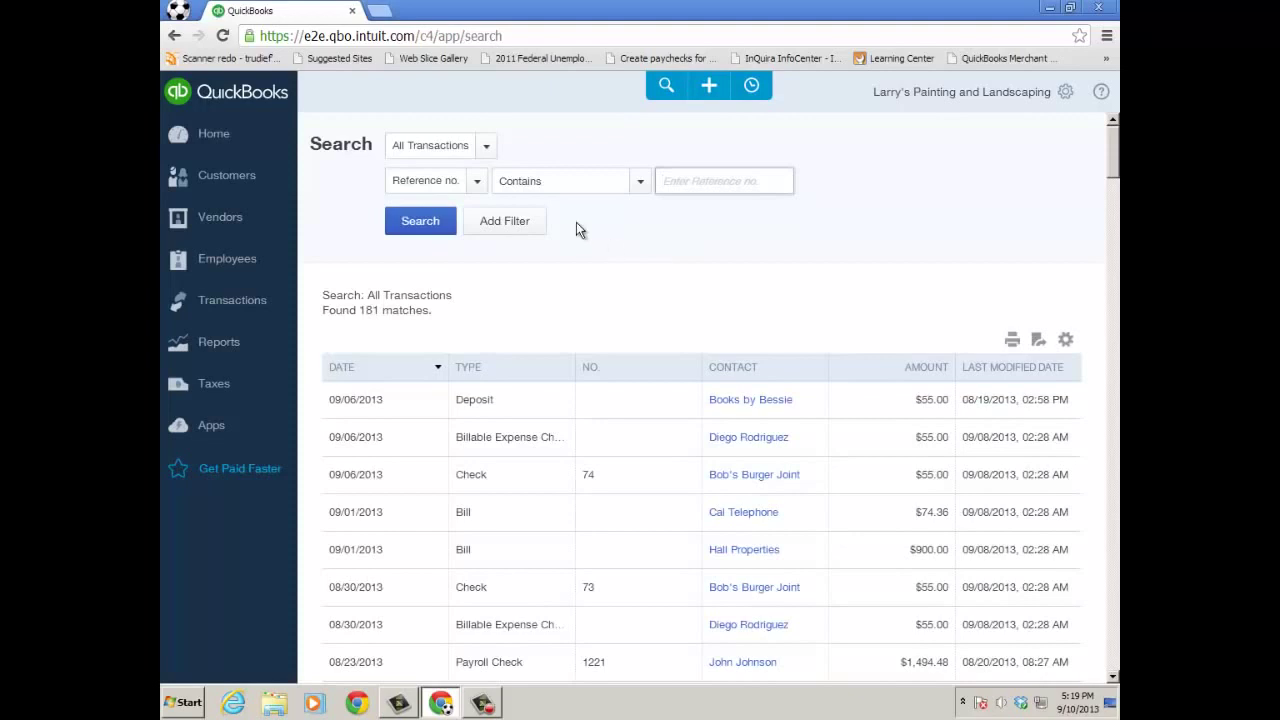
pyautogui.click(486, 146)
pyautogui.click(459, 228)
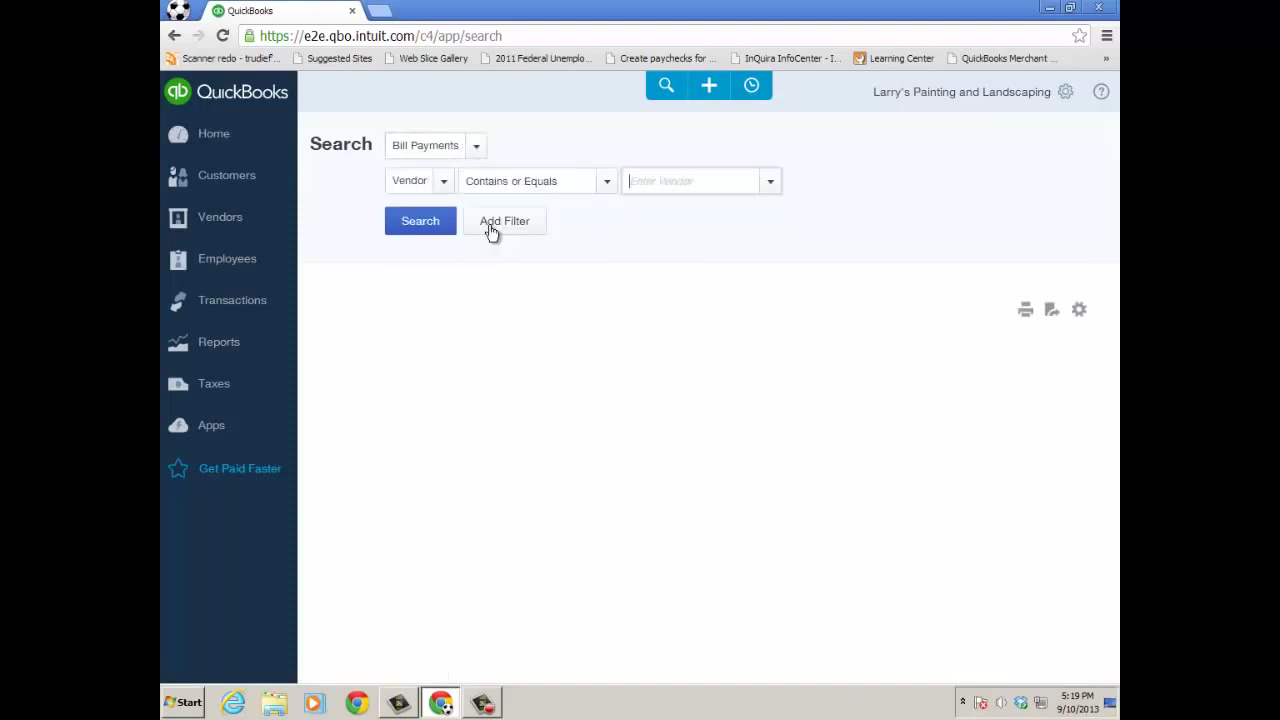
pyautogui.click(768, 188)
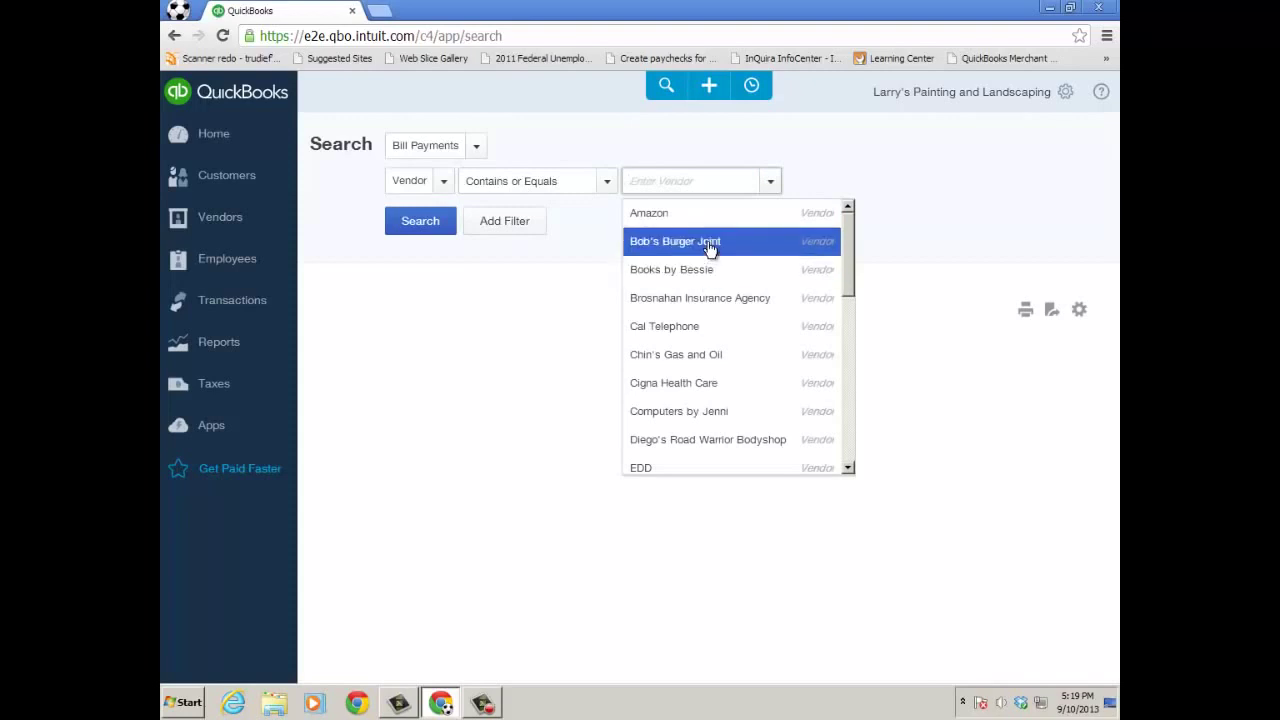
pyautogui.click(708, 243)
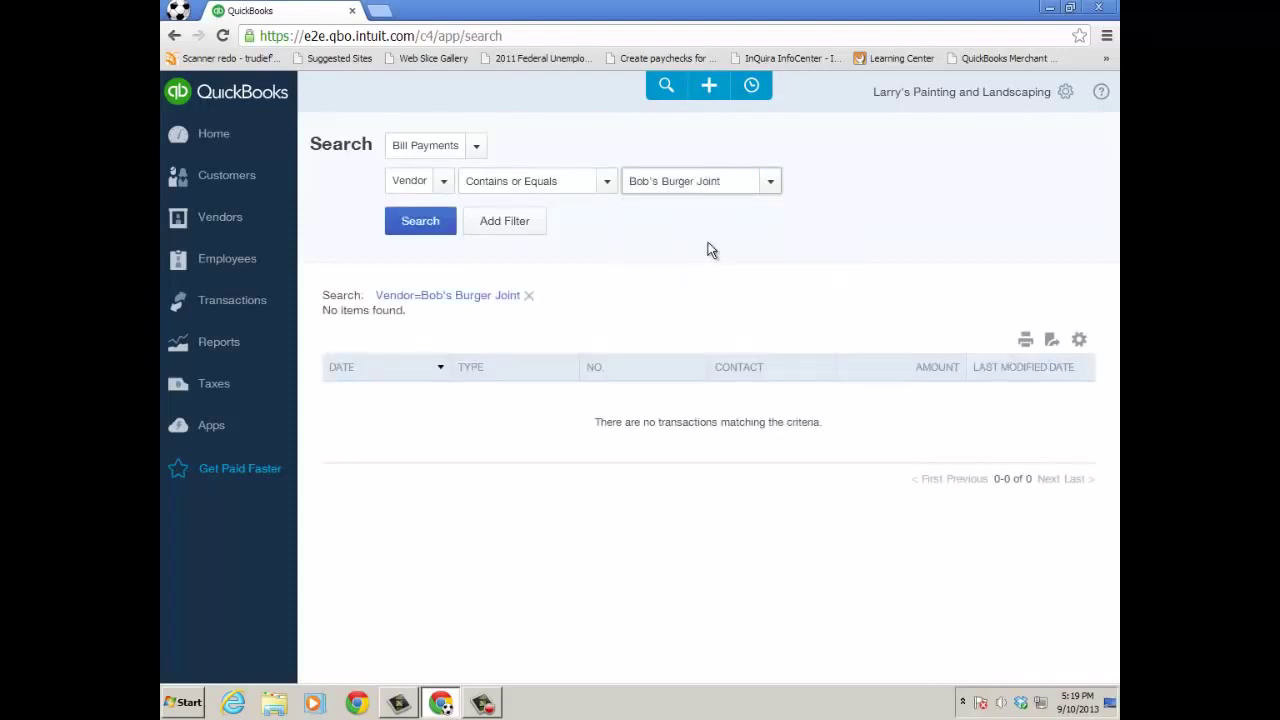
pyautogui.click(709, 87)
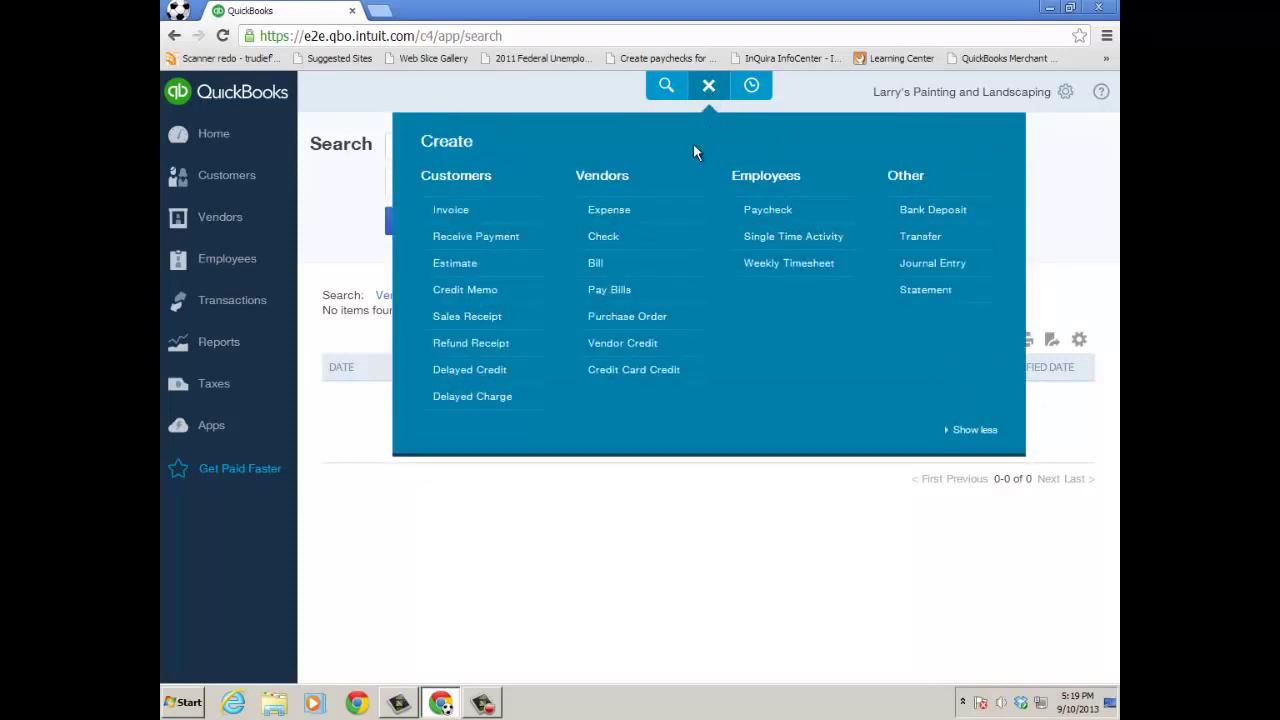
pyautogui.click(709, 88)
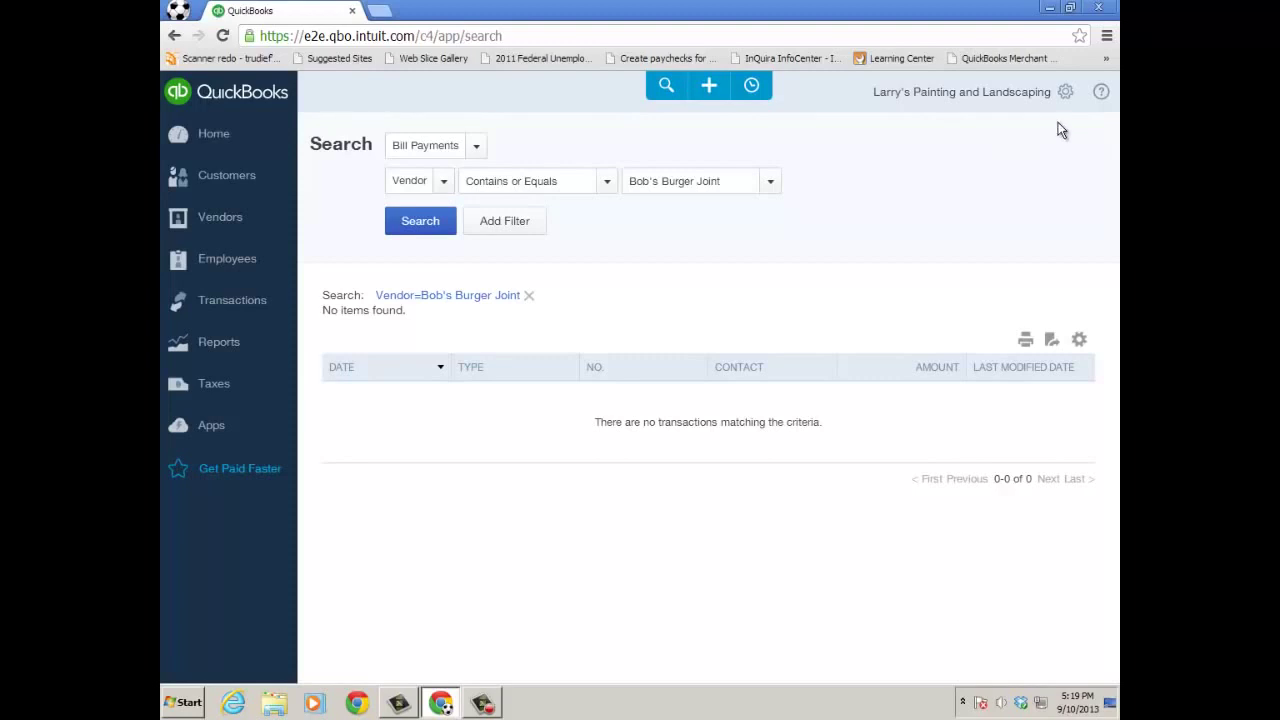
pyautogui.click(1066, 91)
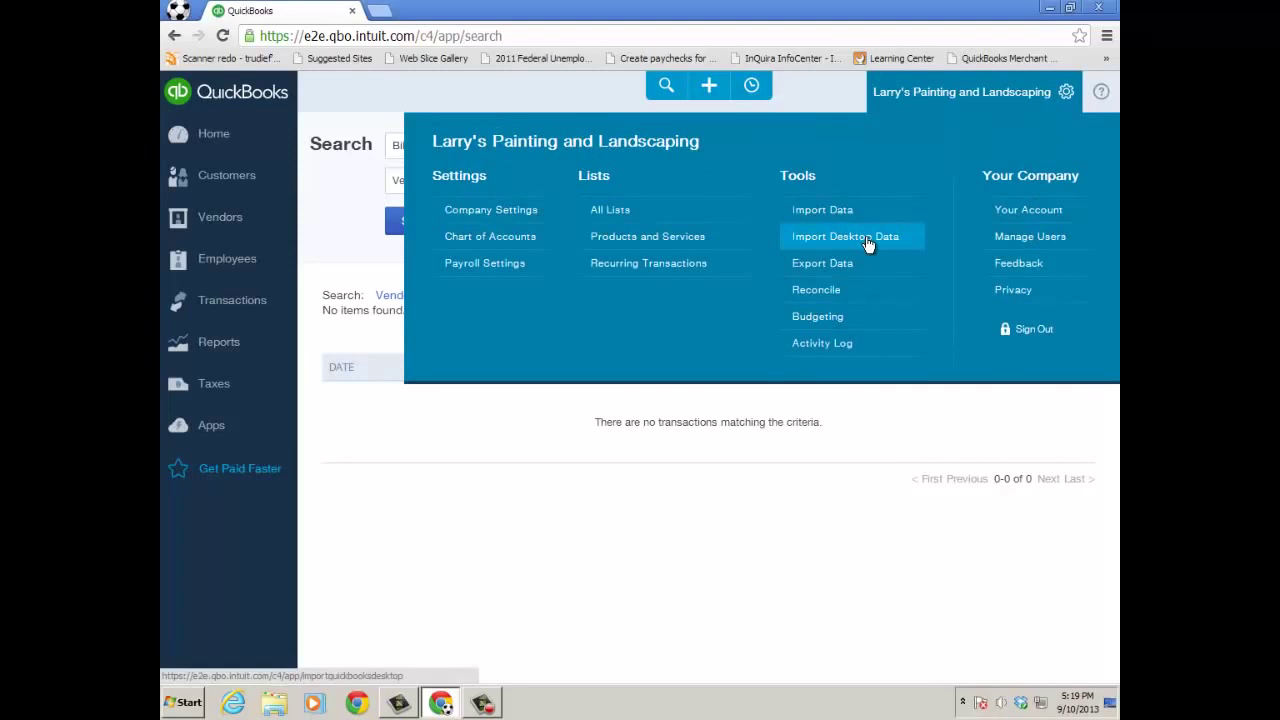
pyautogui.click(209, 134)
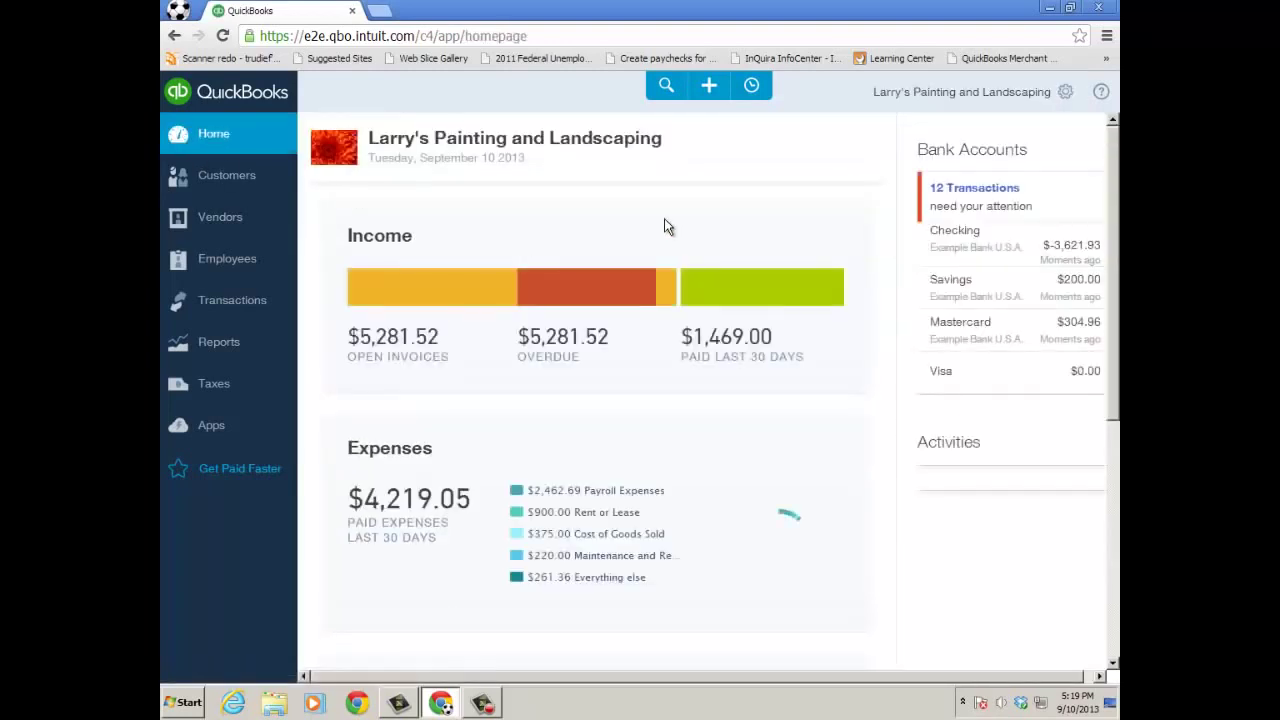